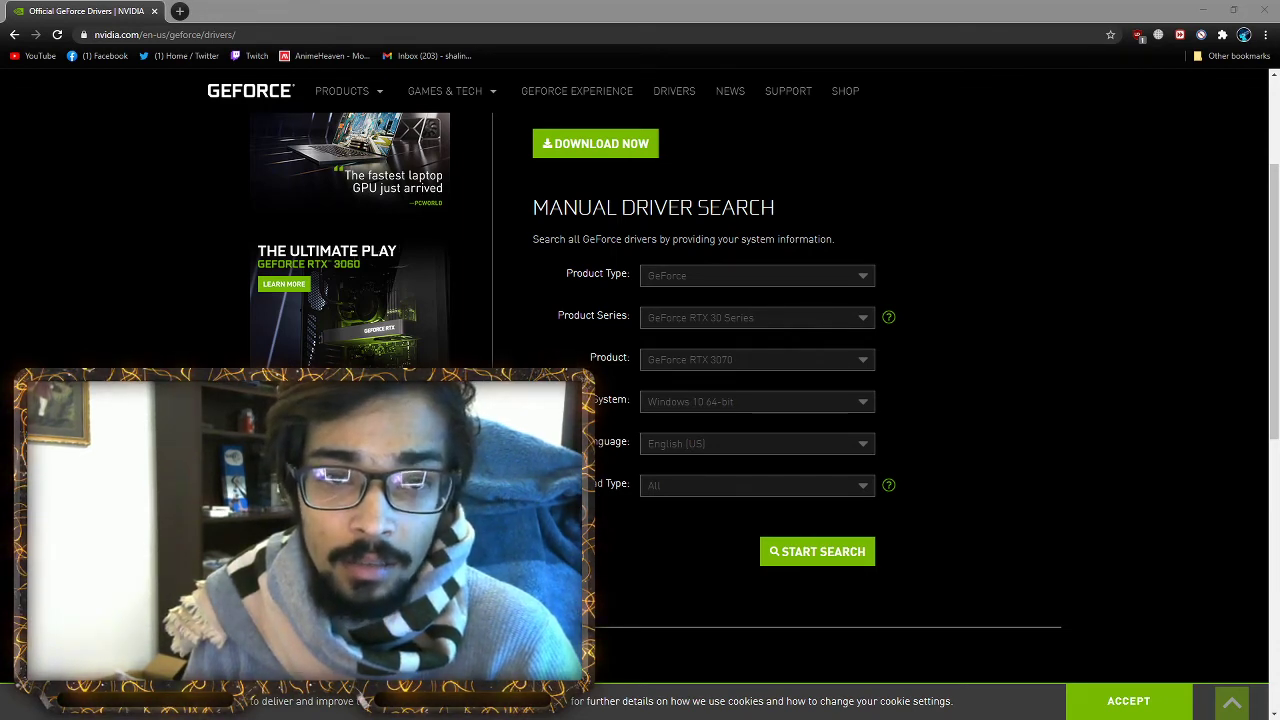
- Switch to the geforce.PNG image in Photos, examine the enlarged GeForce Experience error message, and minimize the window
key(alt+Tab)
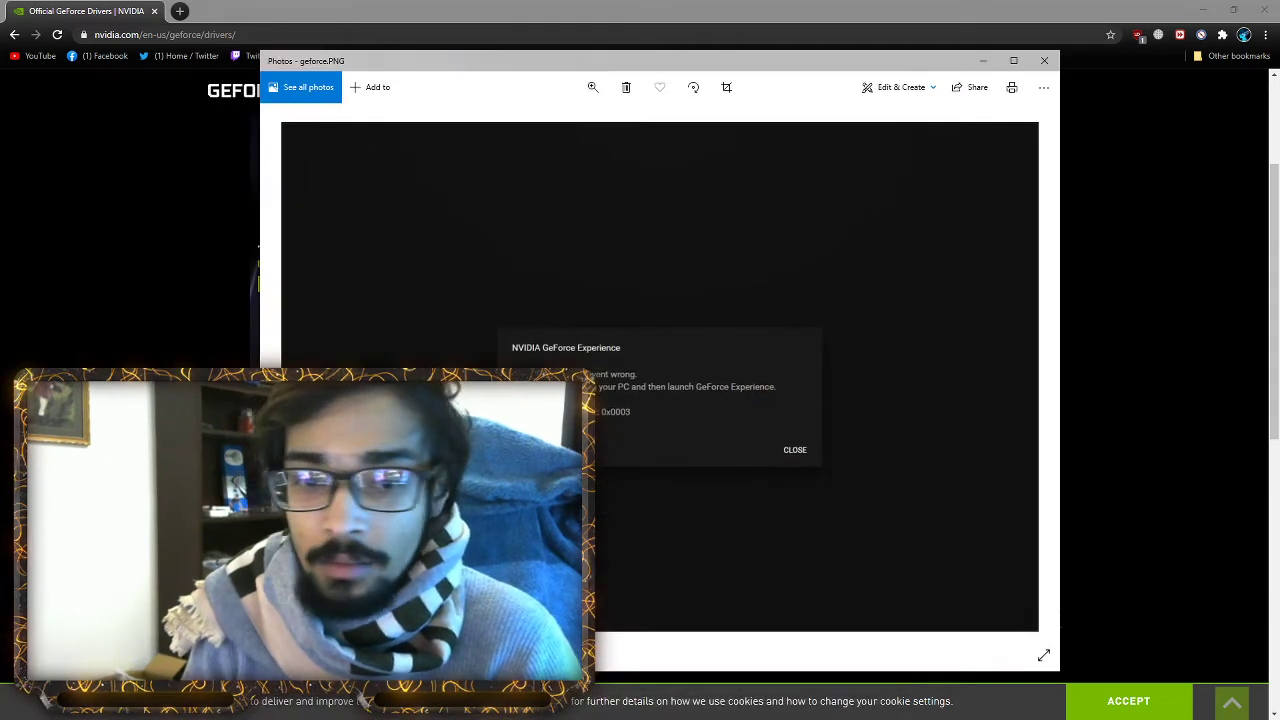
drag(643, 61, 722, 51)
click(674, 78)
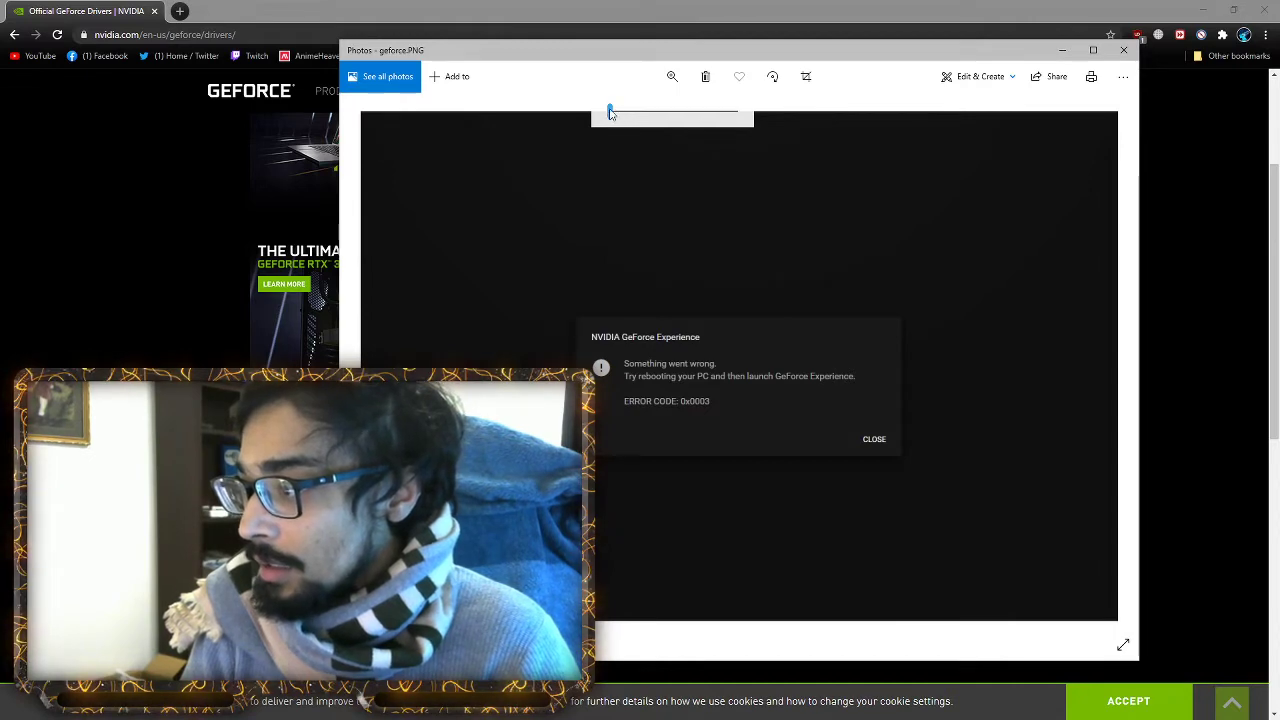
drag(610, 112, 645, 112)
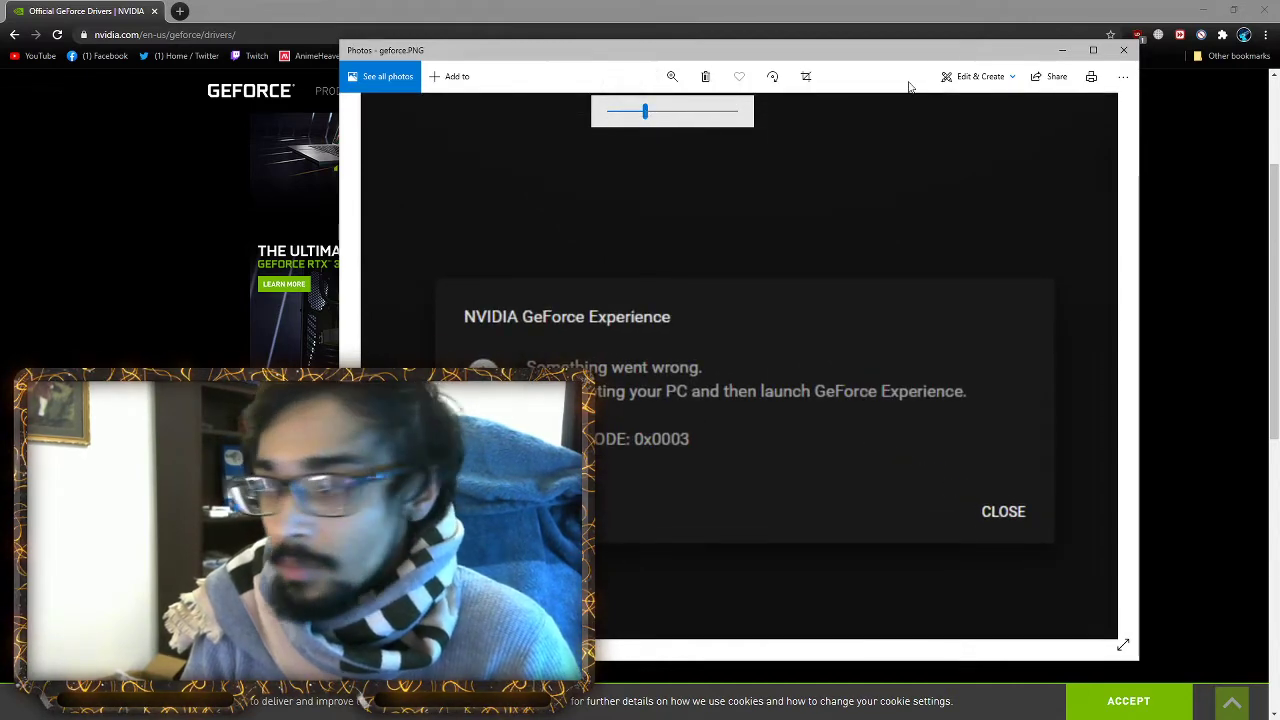
drag(816, 55, 925, 49)
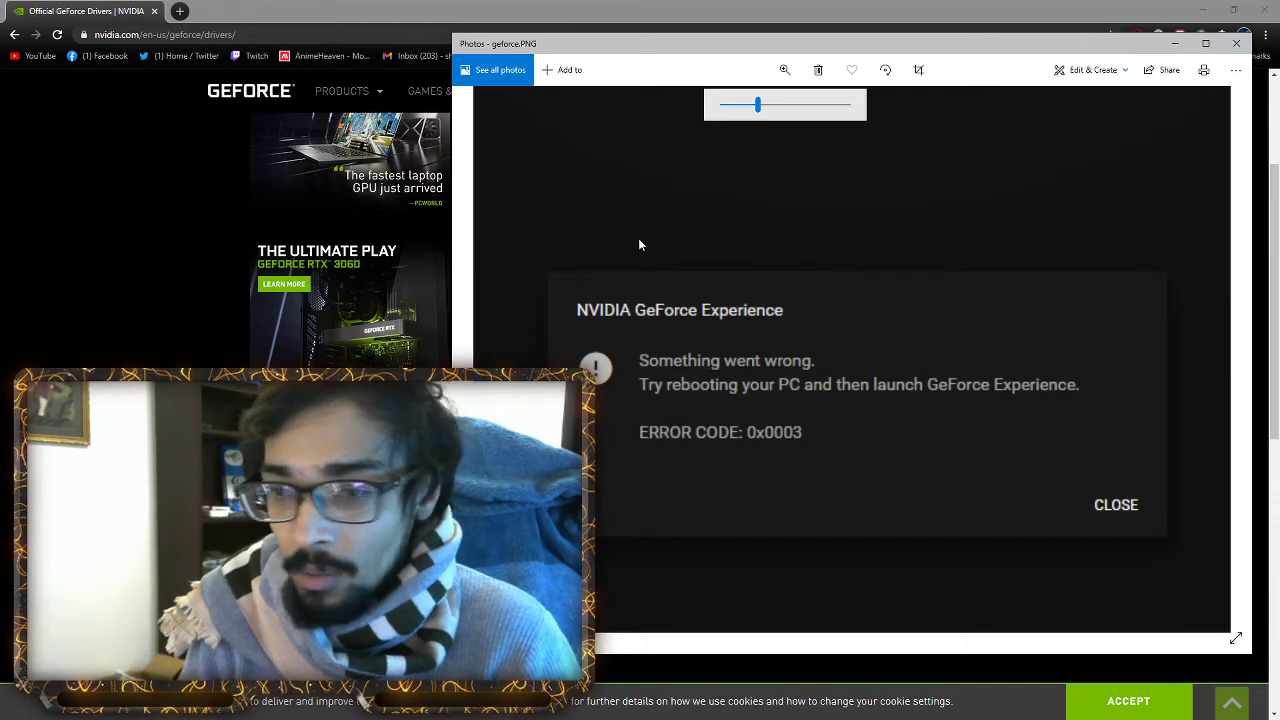
click(1176, 44)
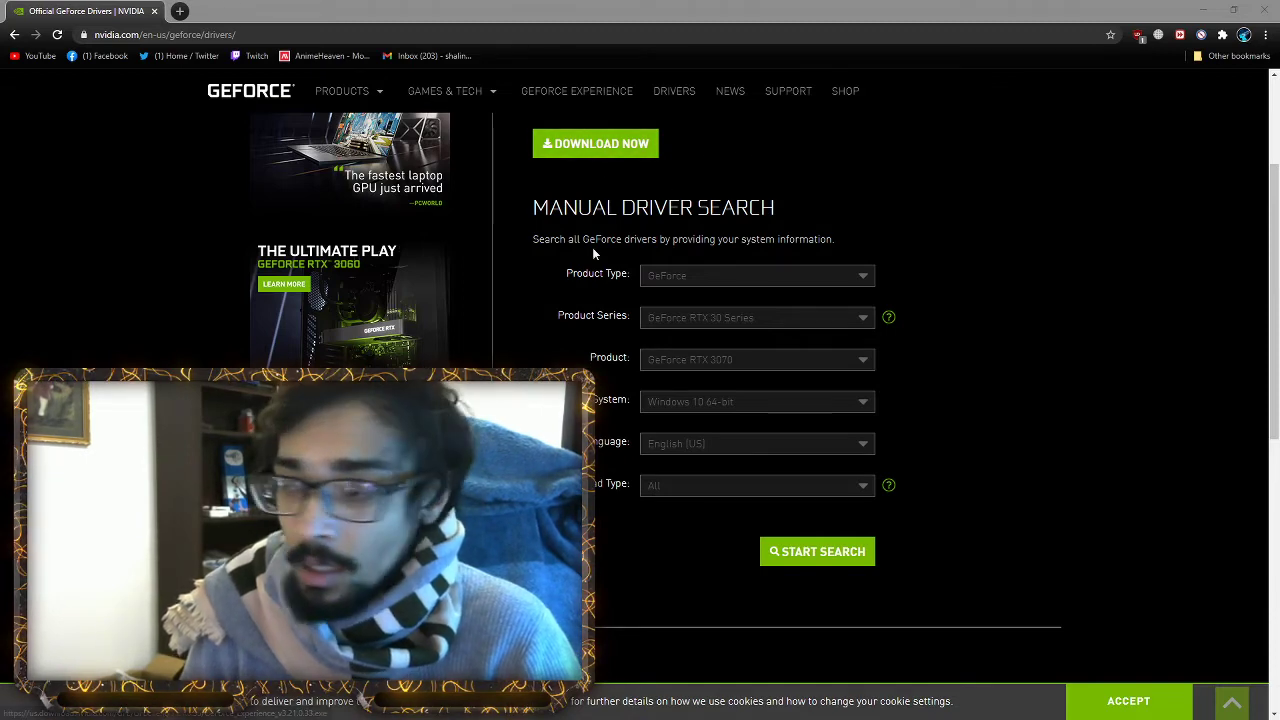
- In the manual driver search, set the product type to GeForce and the product series to GeForce RTX 30 Series
scroll(594, 245, down, 1)
click(744, 146)
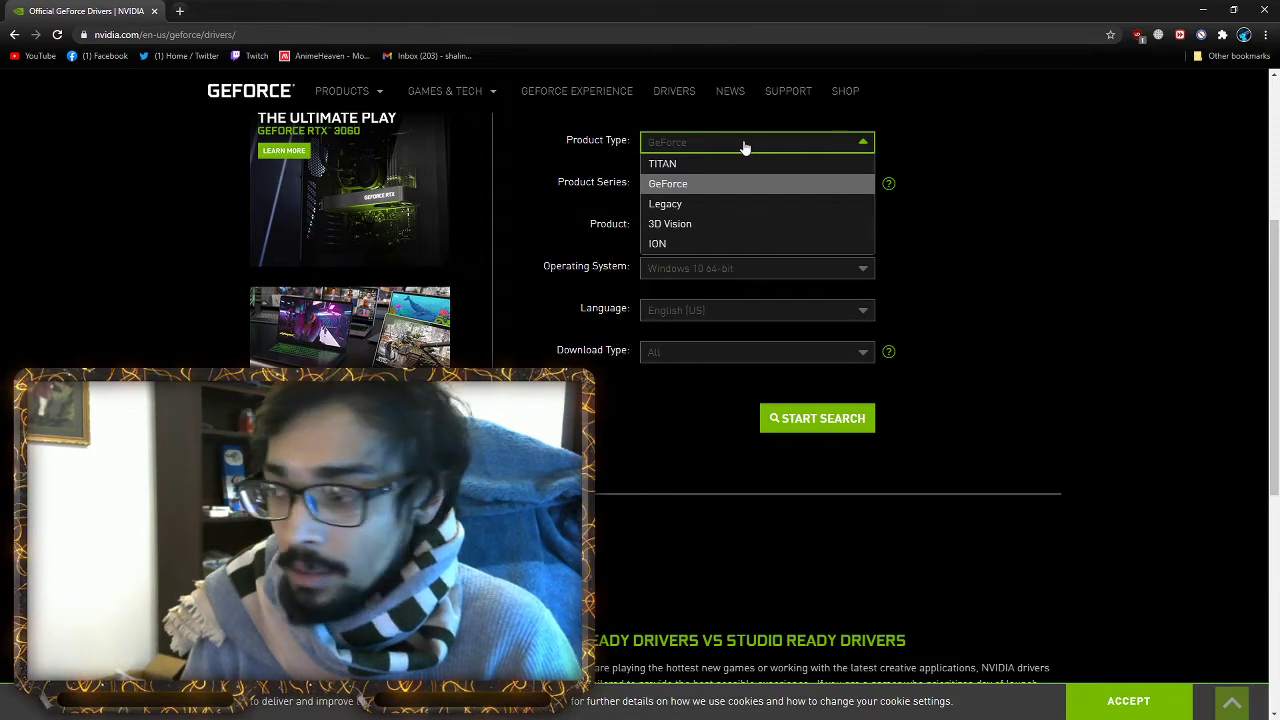
click(724, 184)
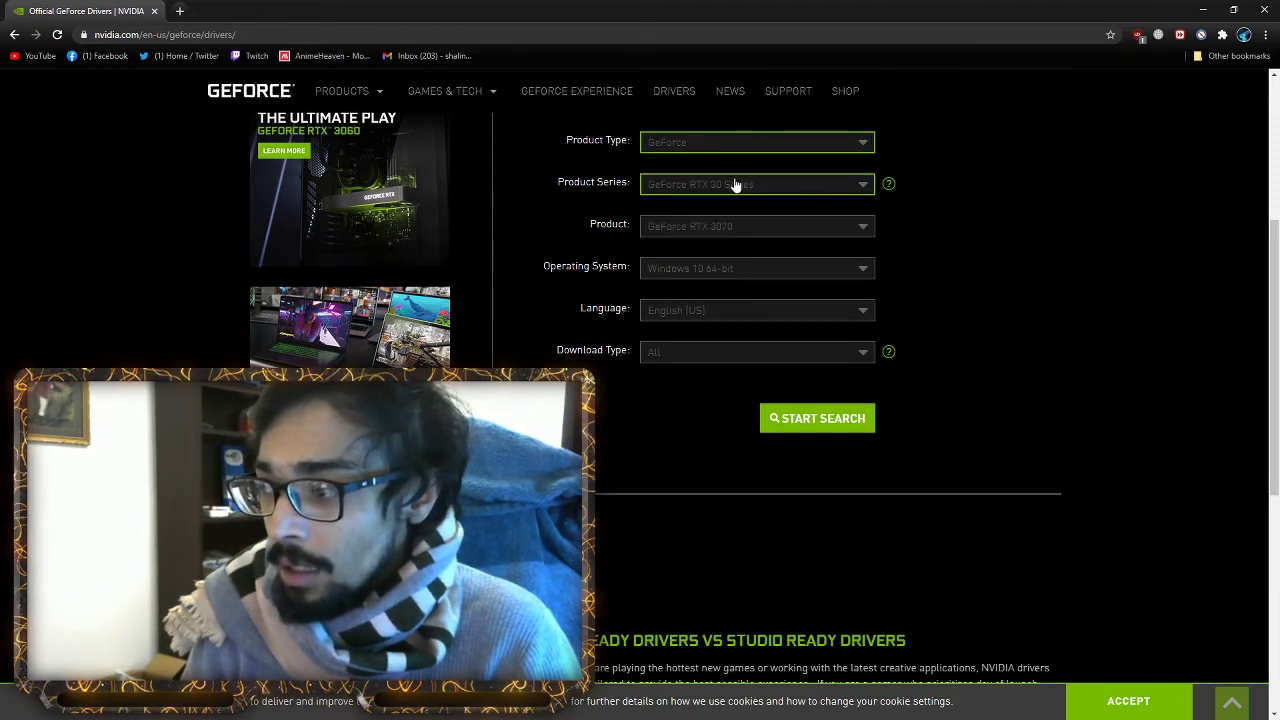
click(754, 186)
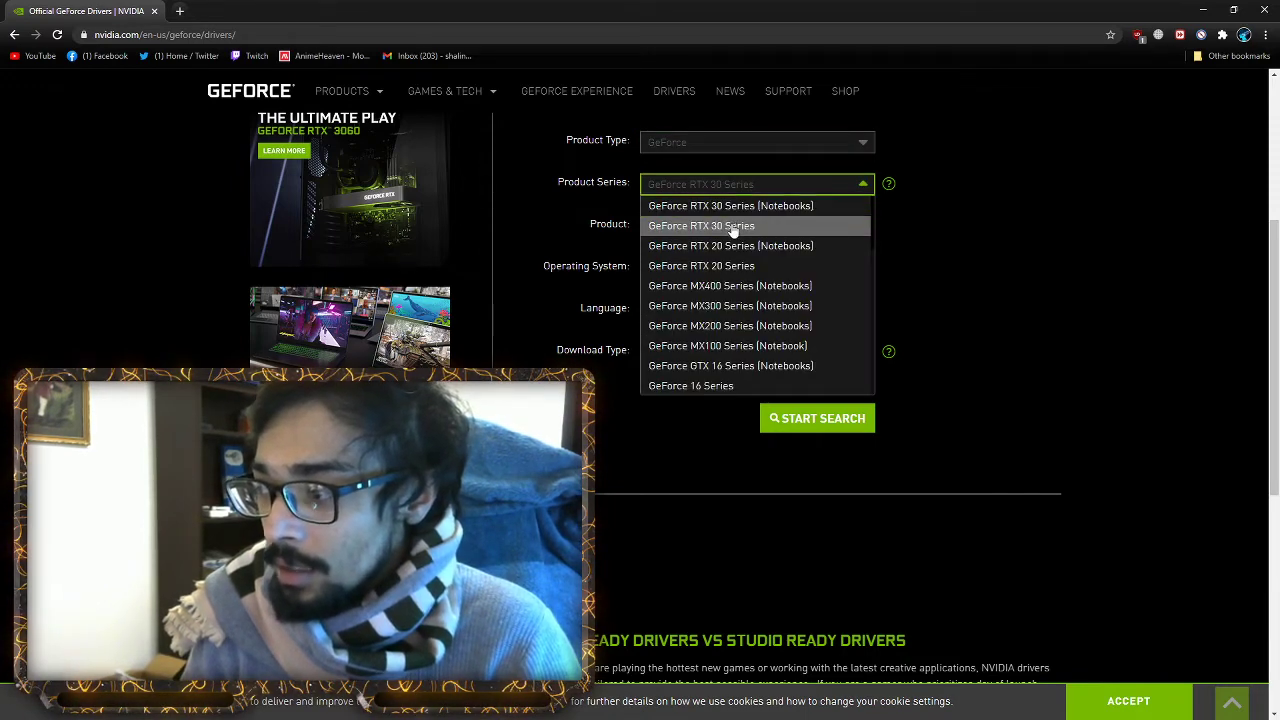
click(731, 225)
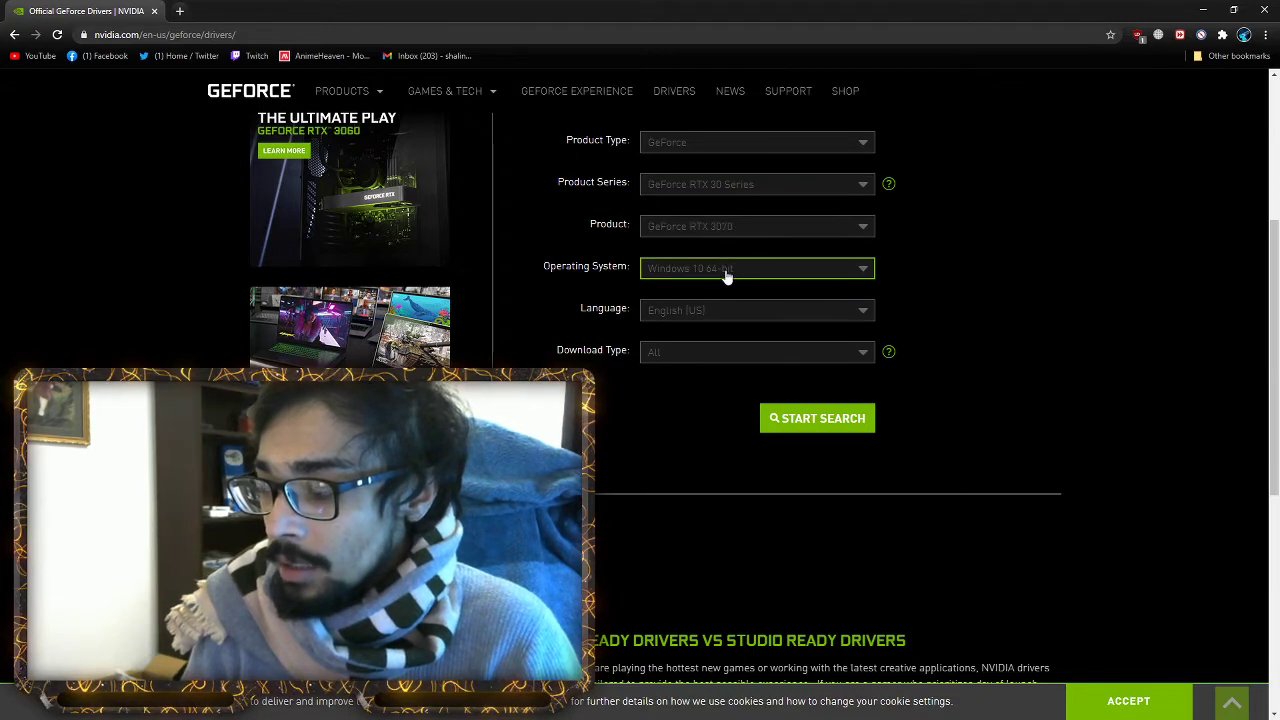
- Keep Windows 10 64-bit and English (US) as operating system and language, and run the manual driver search
click(727, 274)
click(726, 275)
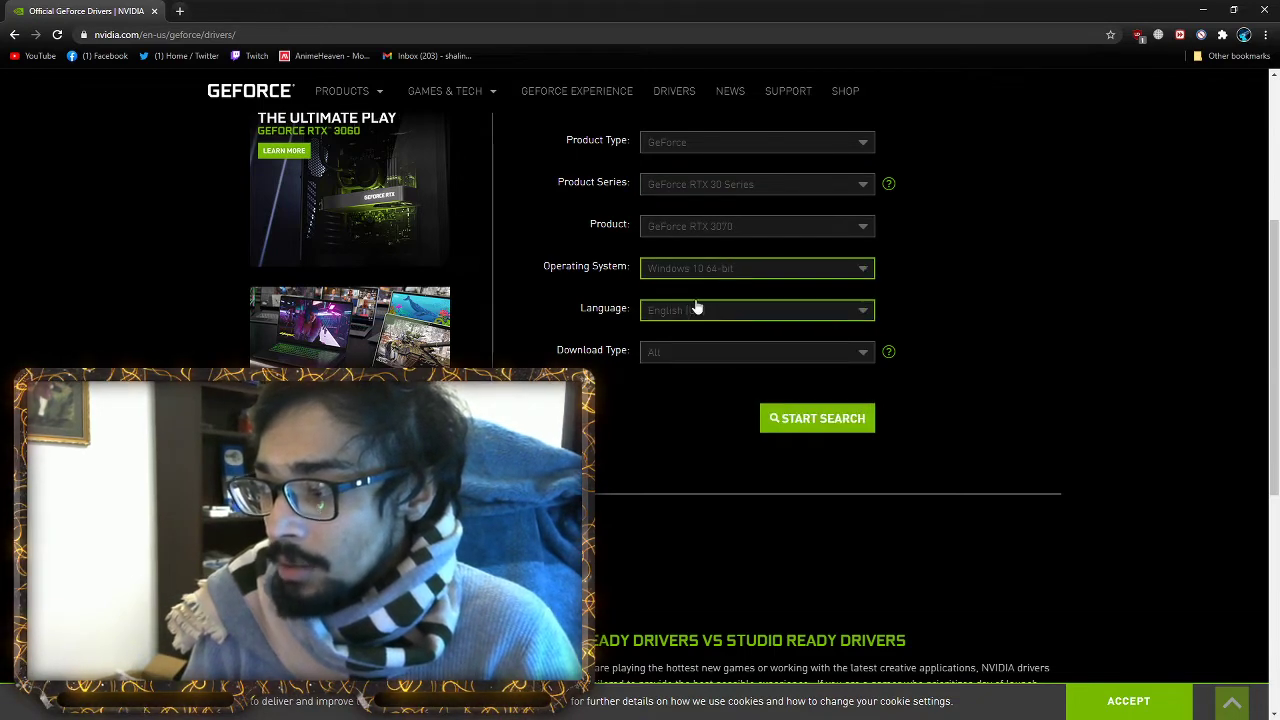
click(746, 314)
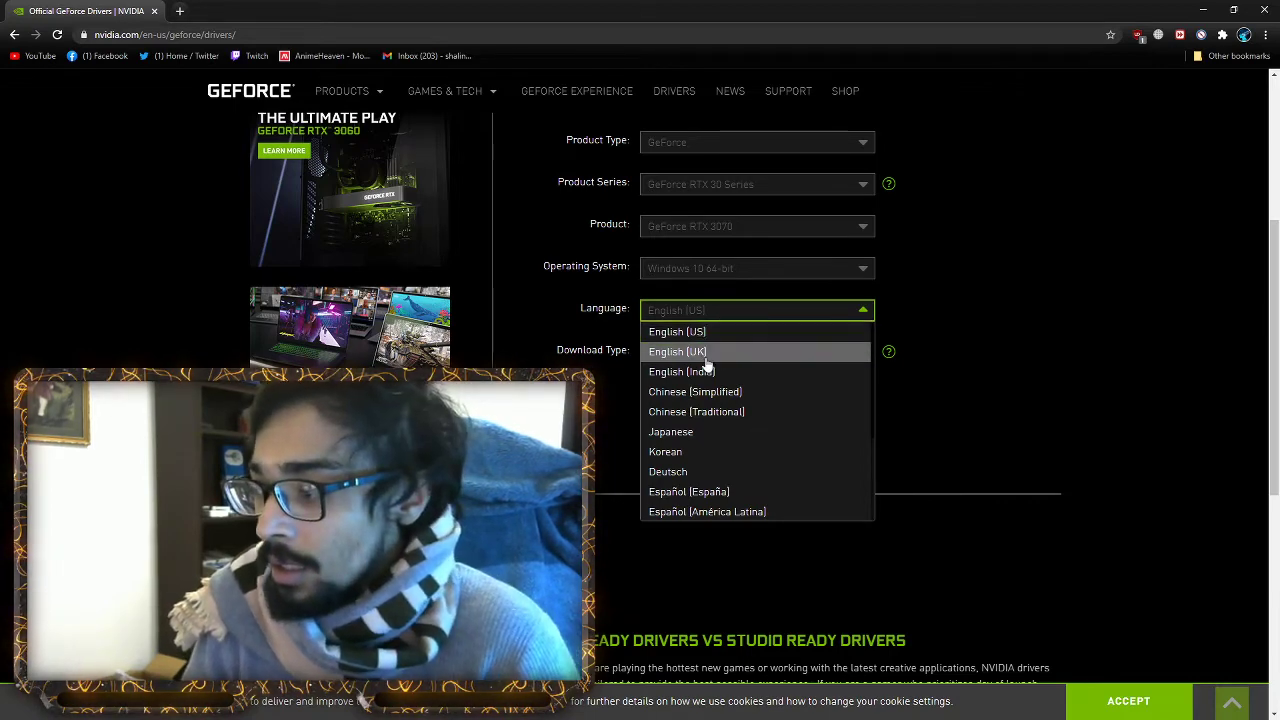
click(706, 320)
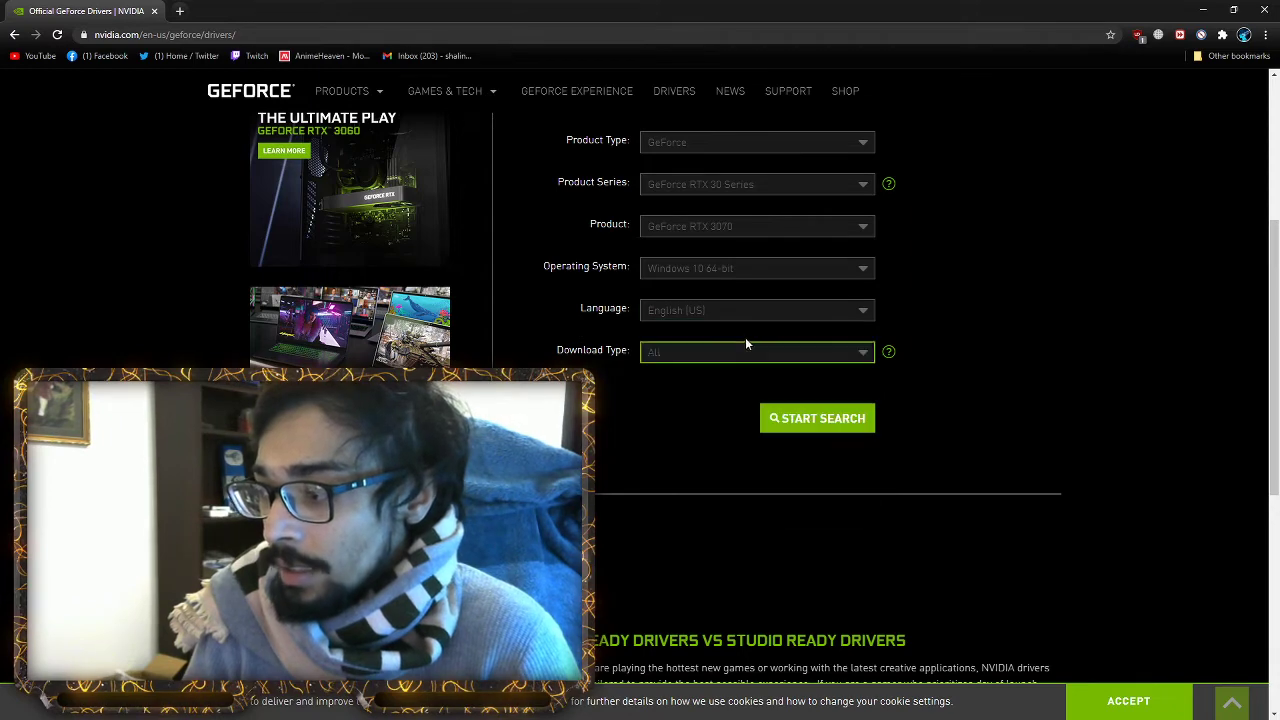
click(853, 421)
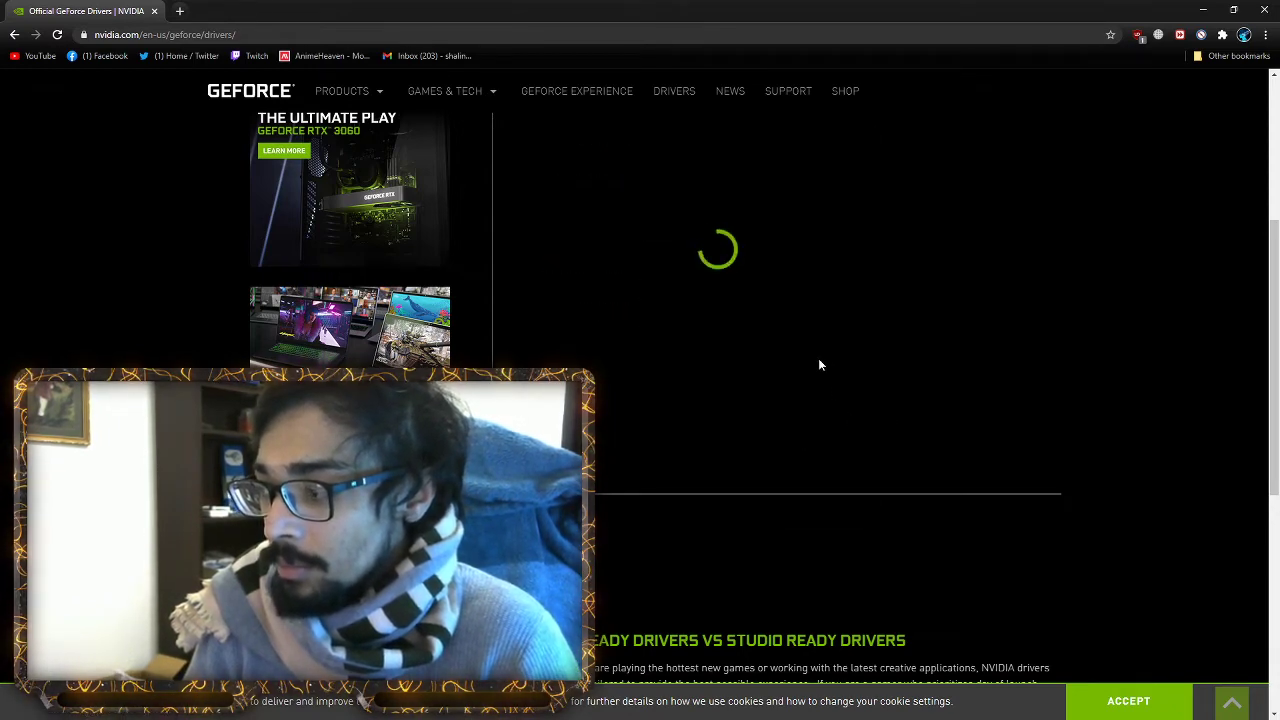
- Open the download page of the GeForce Game Ready Driver 461.40 released Jan 26, 2021, and highlight its file size
scroll(818, 358, down, 2)
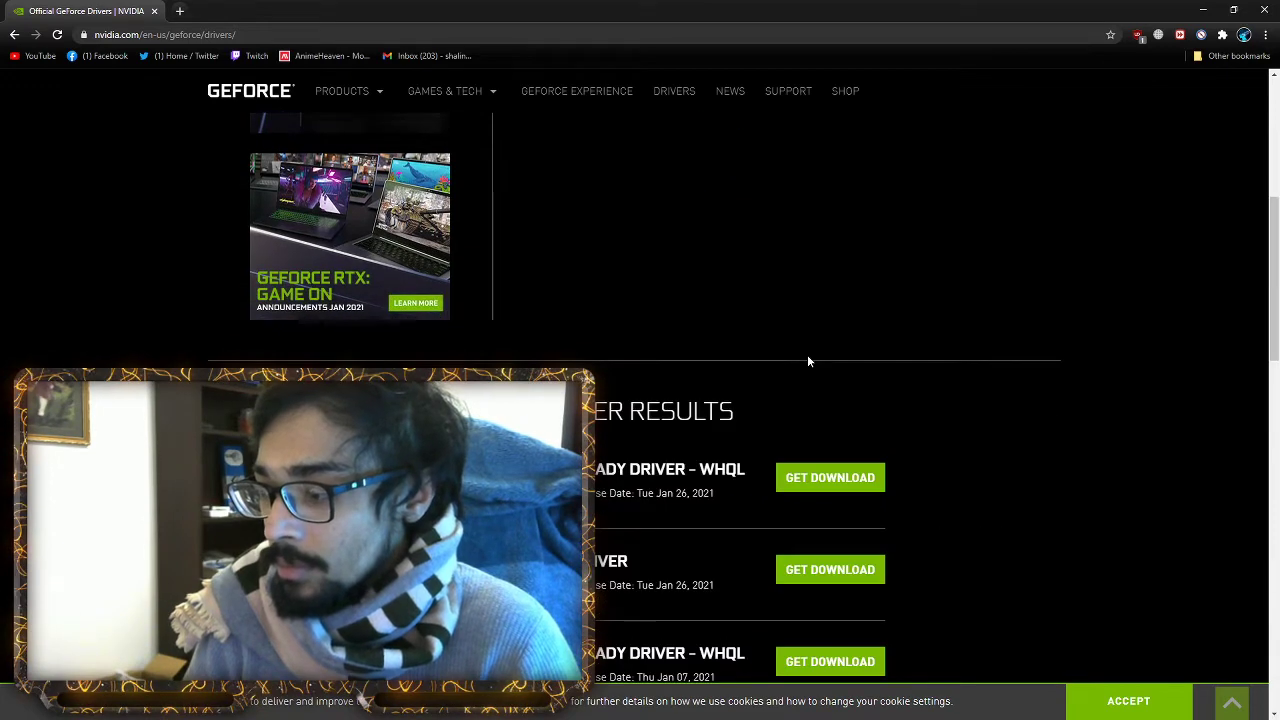
scroll(808, 360, down, 2)
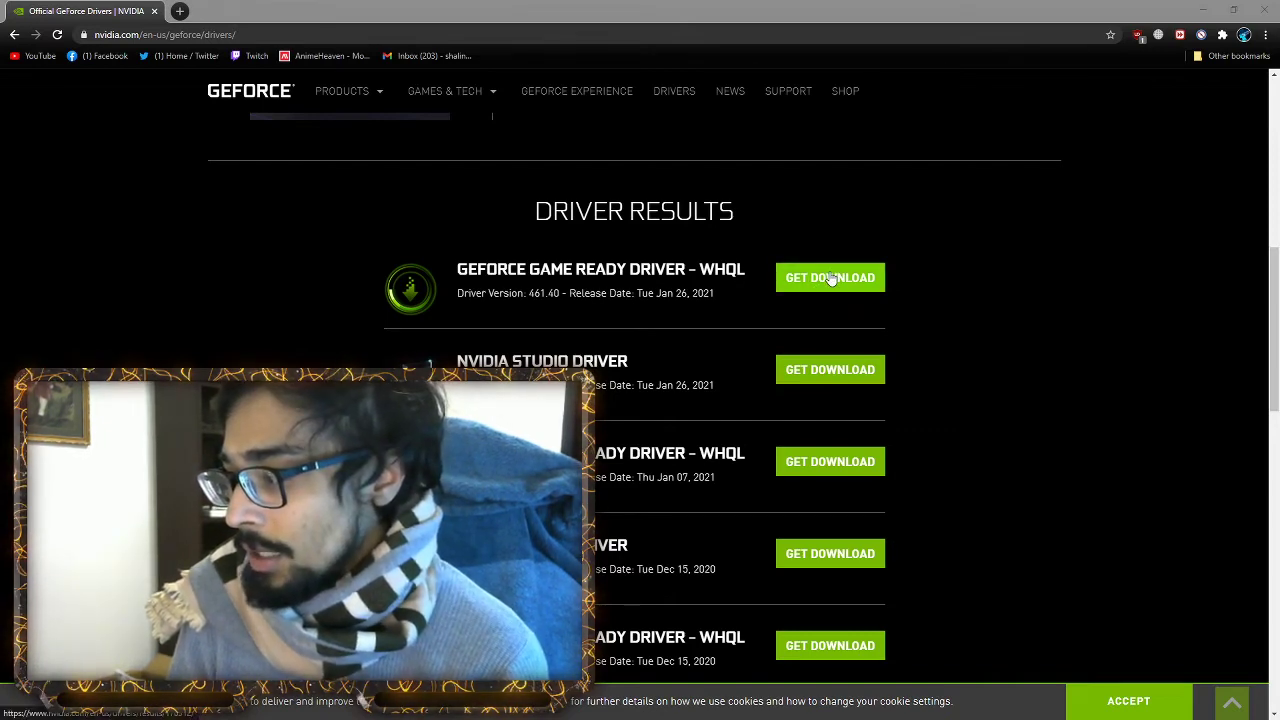
scroll(728, 406, up, 5)
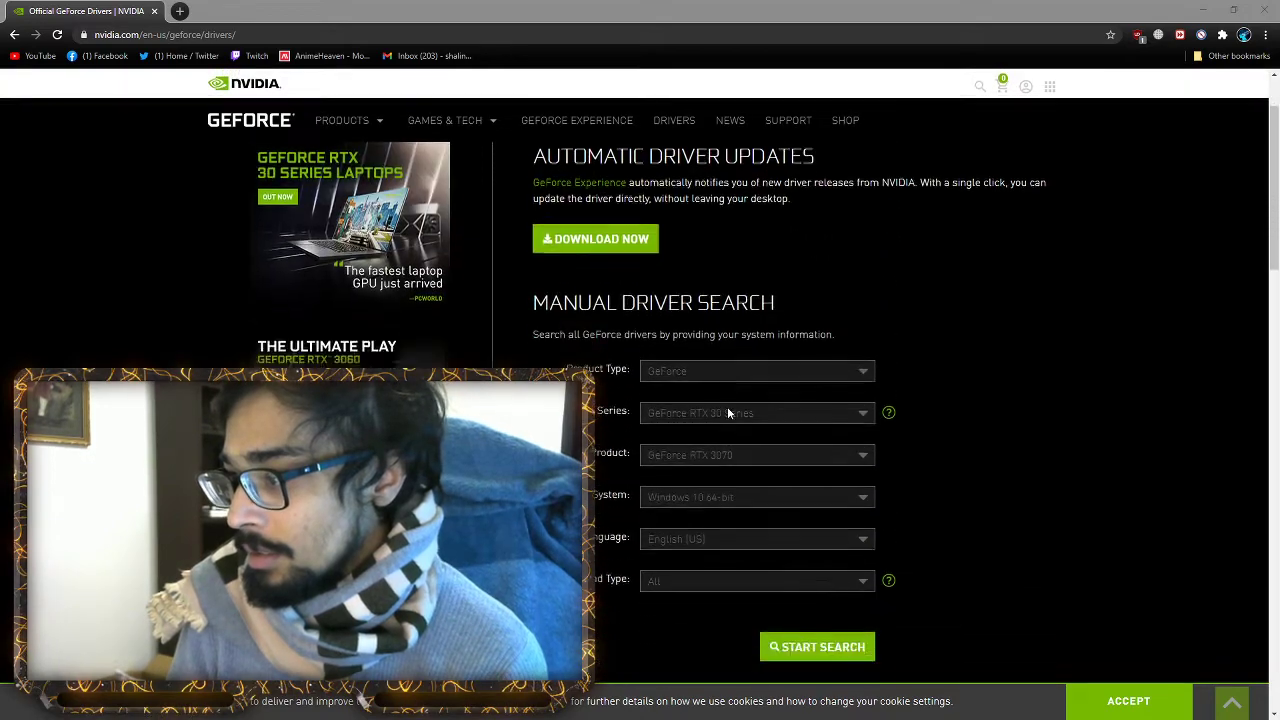
scroll(728, 406, down, 6)
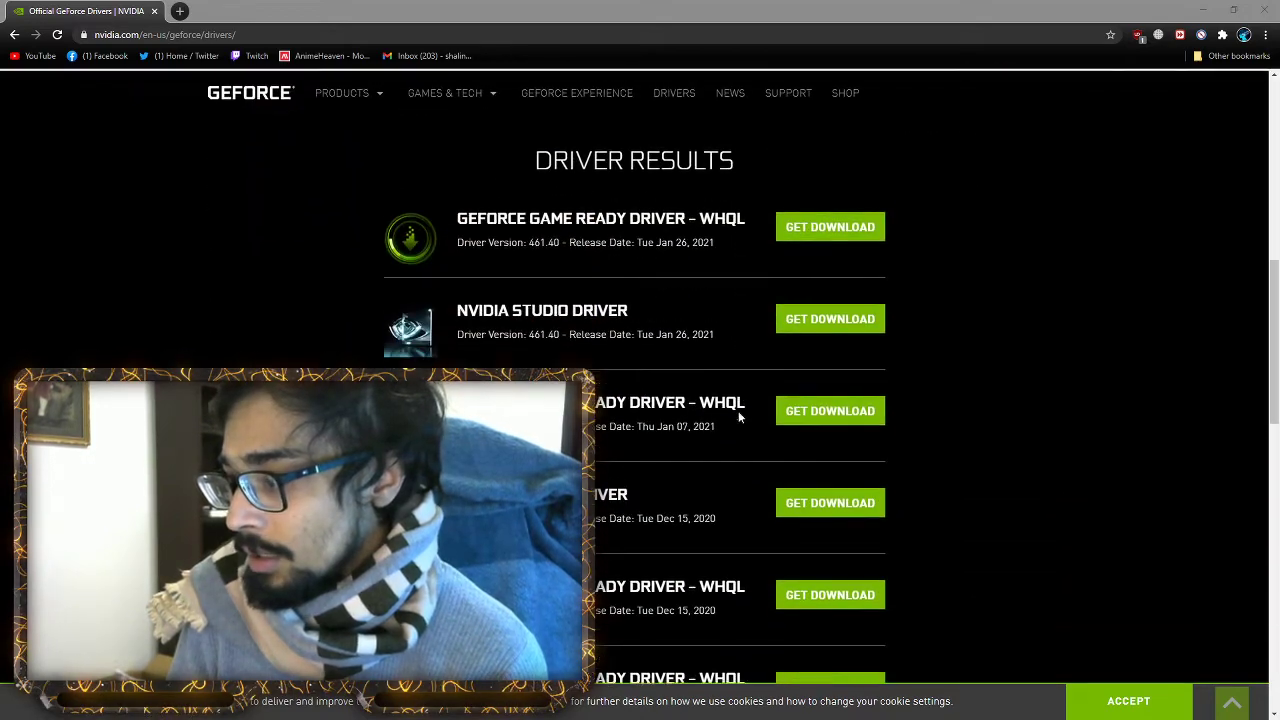
click(835, 211)
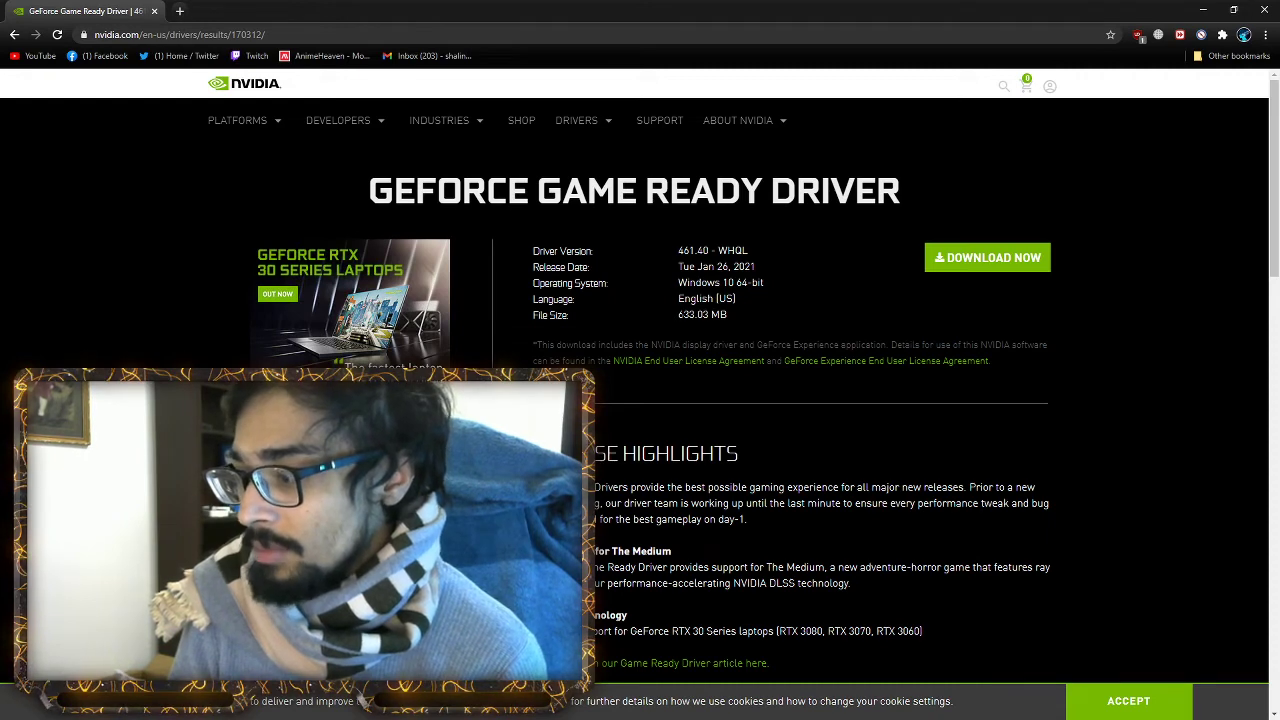
drag(676, 316, 694, 314)
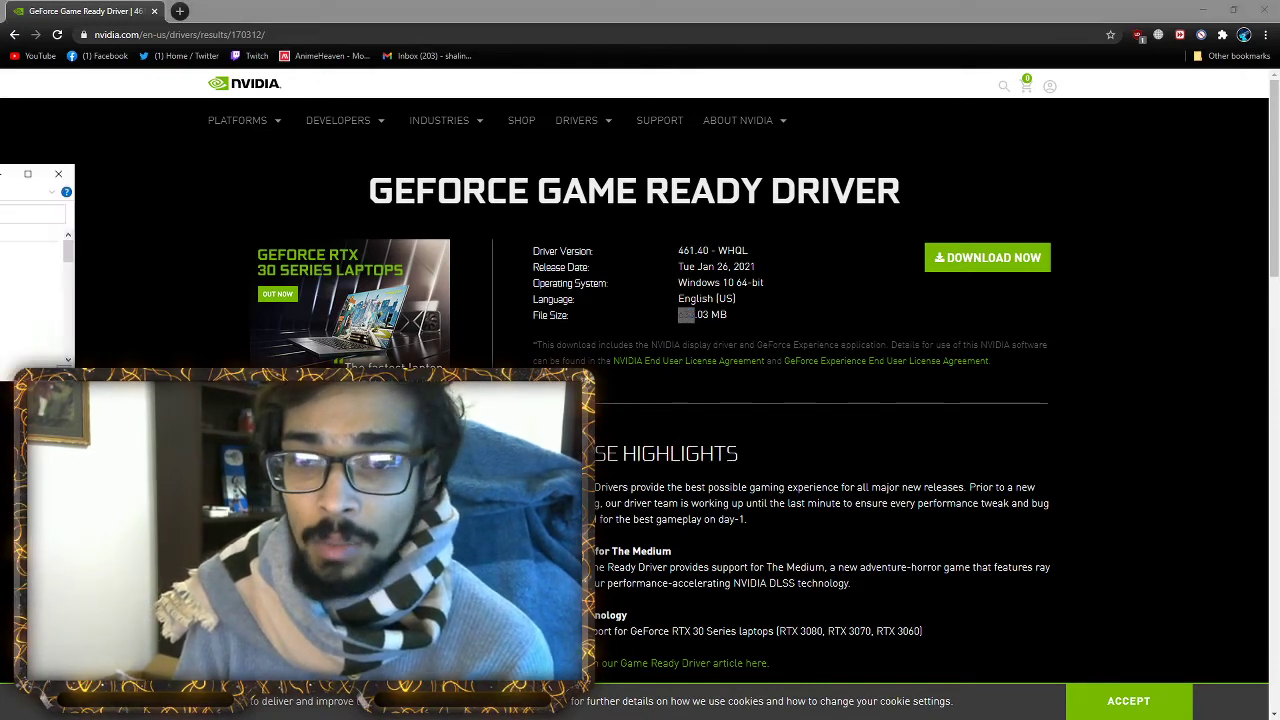
- Run the downloaded 461.40 driver installer as administrator from Downloads and extract its files to C:\NVIDIA\DisplayDriver\461.40\Win10-DCH_64\International
drag(517, 160, 728, 210)
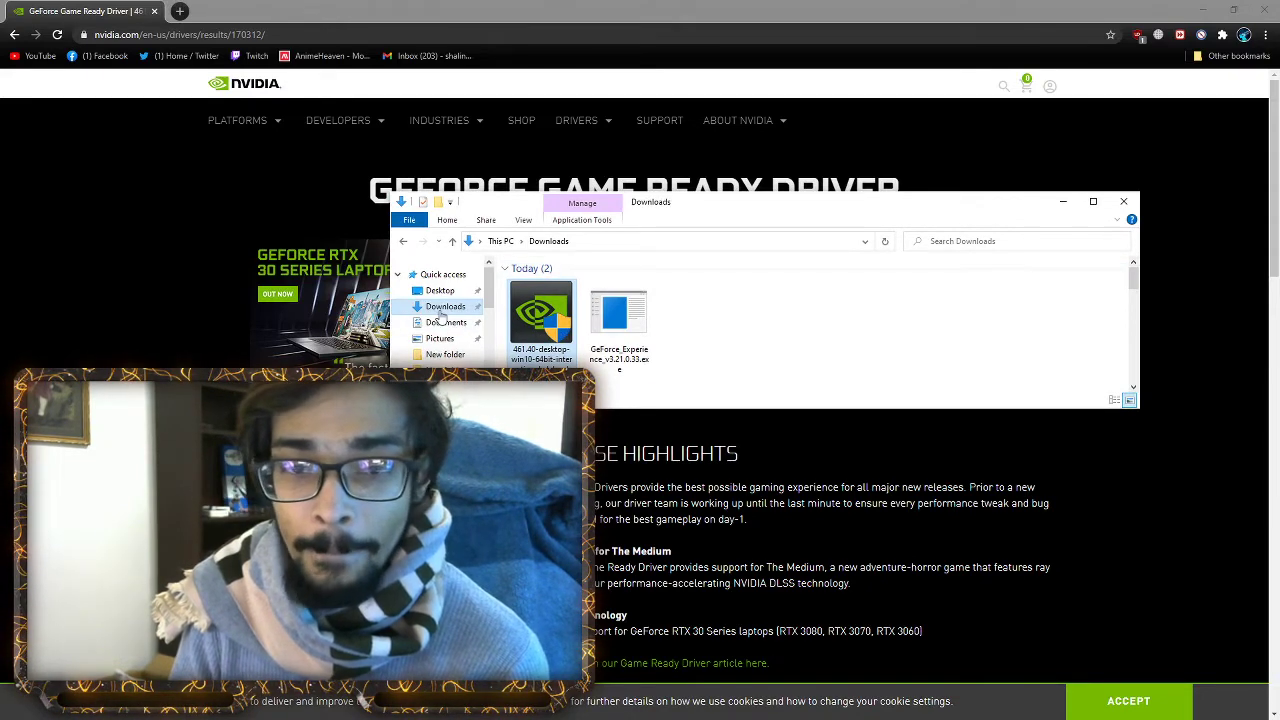
right_click(547, 307)
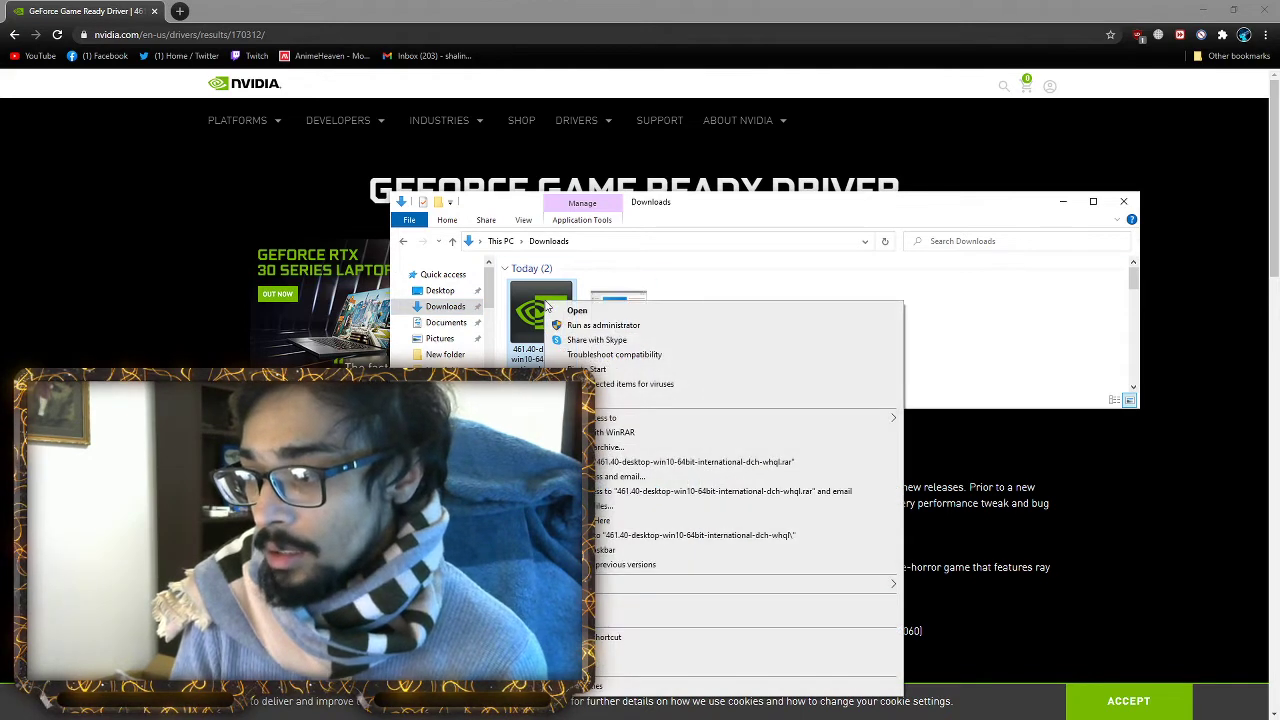
click(610, 326)
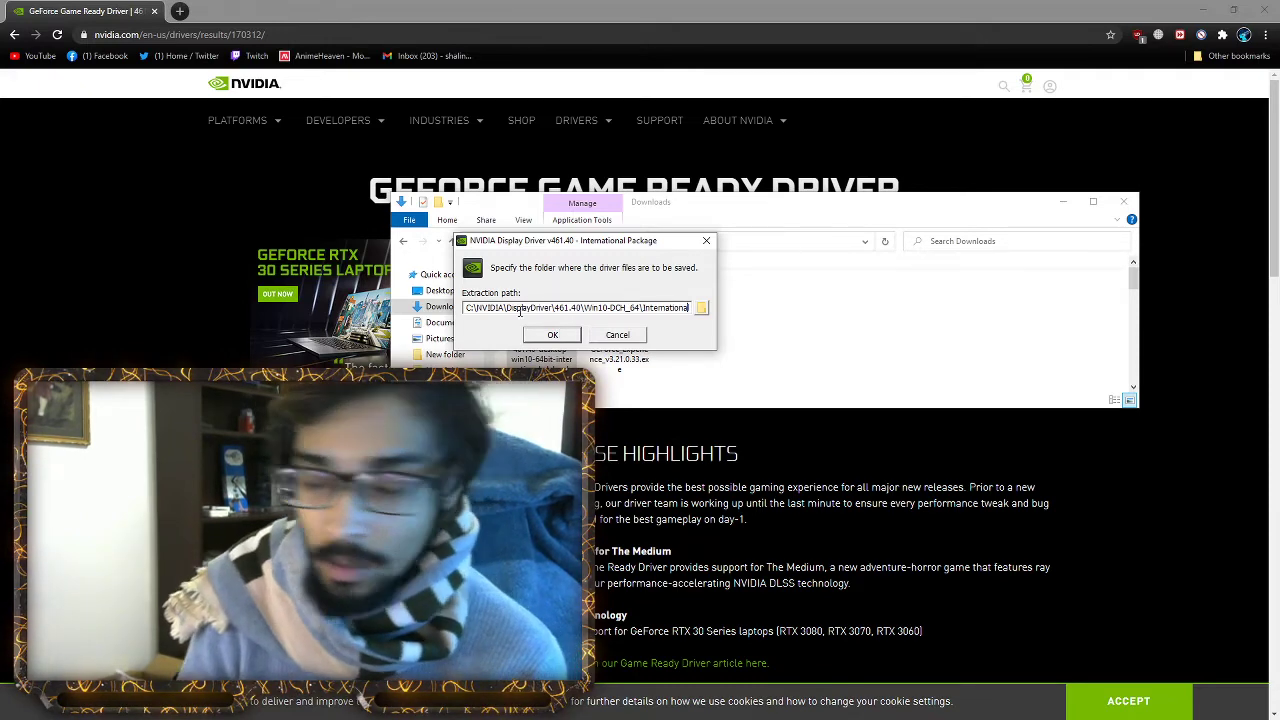
click(553, 335)
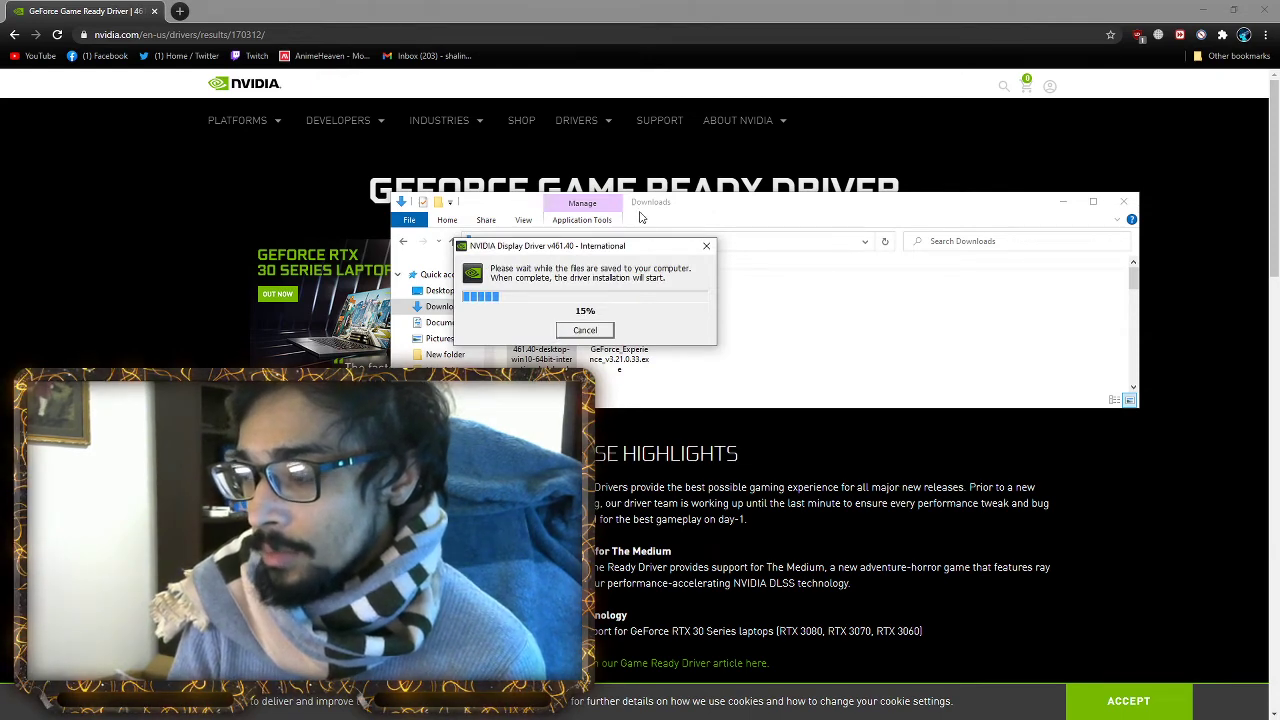
- Minimize the Downloads and browser windows, and accept the license for NVIDIA Graphics Driver and GeForce Experience
click(1064, 208)
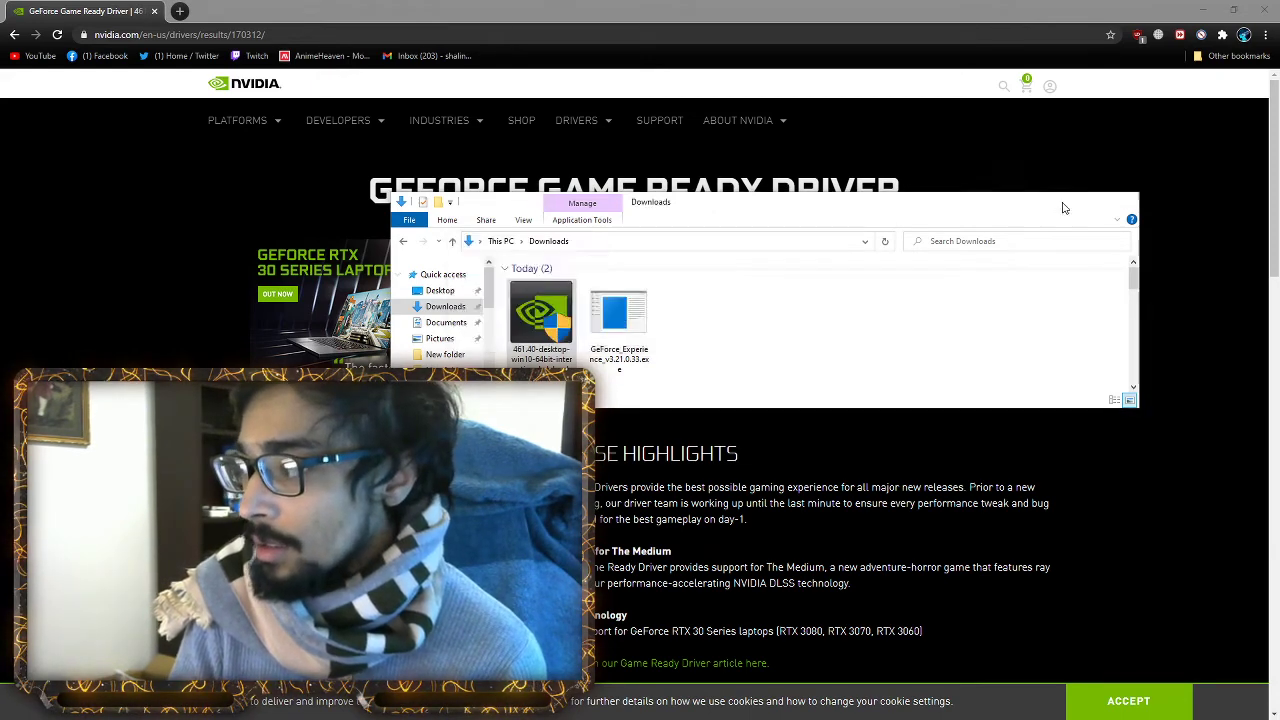
click(1064, 208)
click(1204, 10)
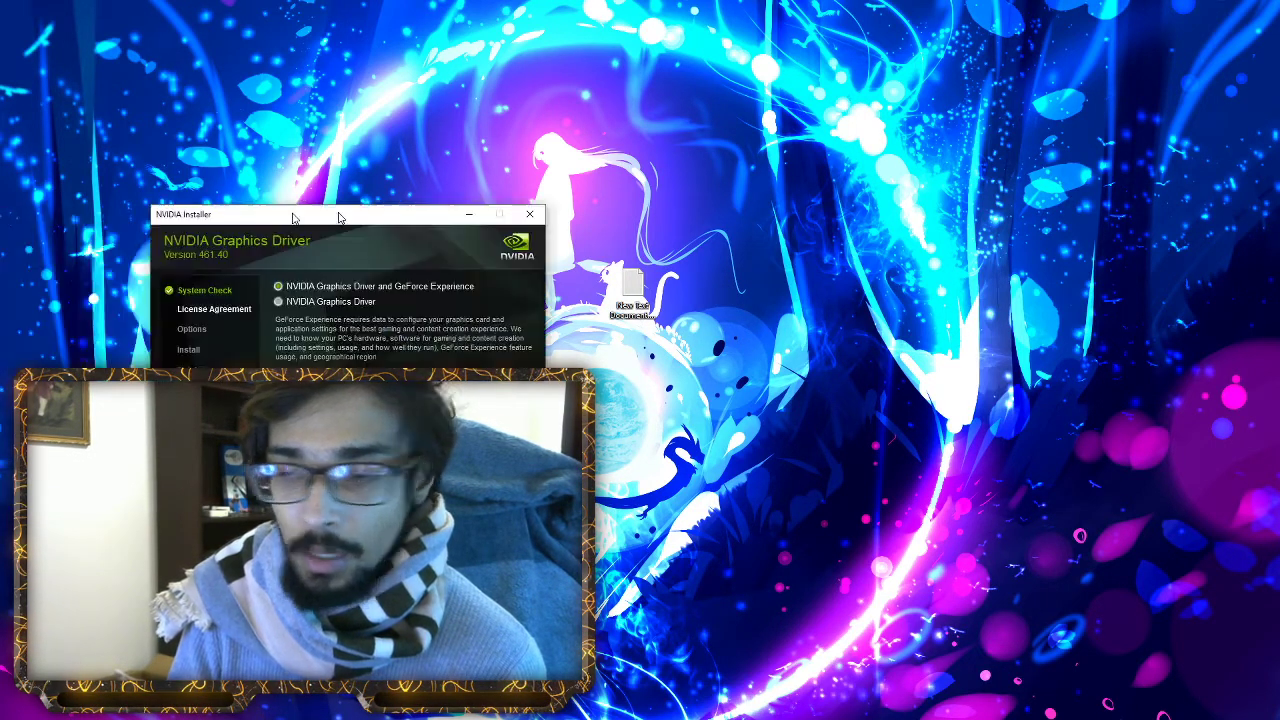
drag(287, 218, 516, 190)
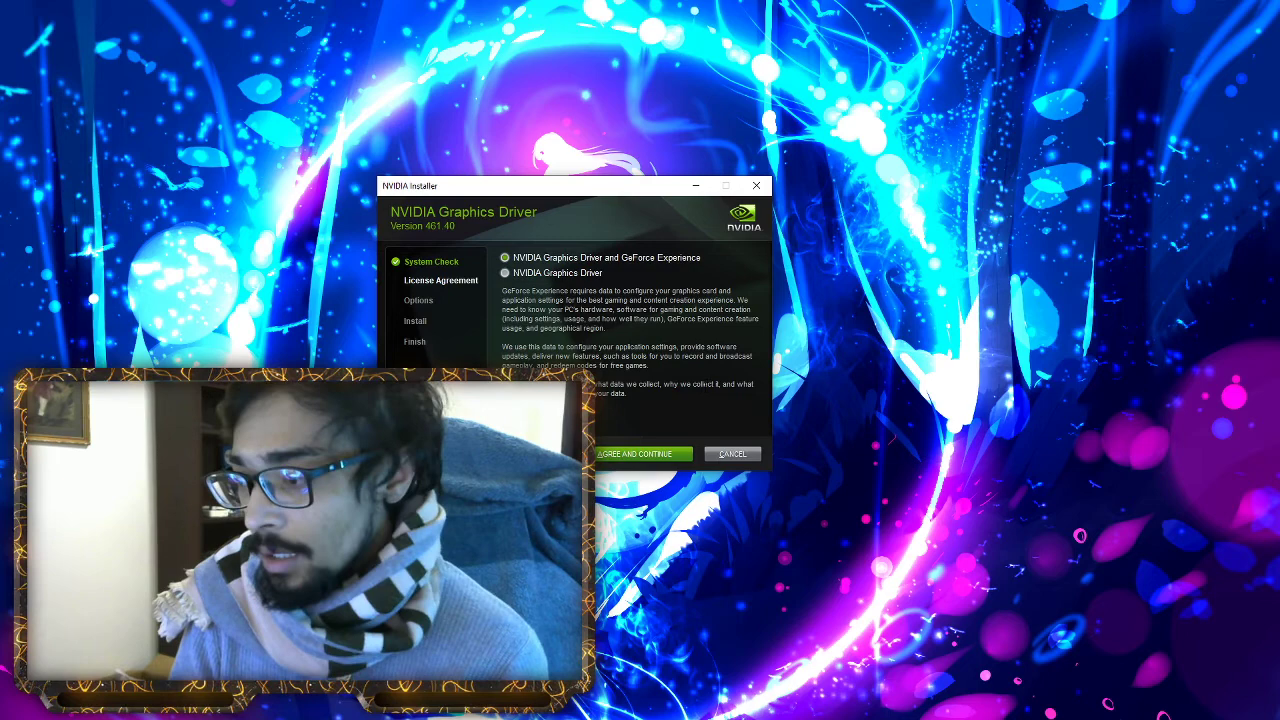
click(636, 458)
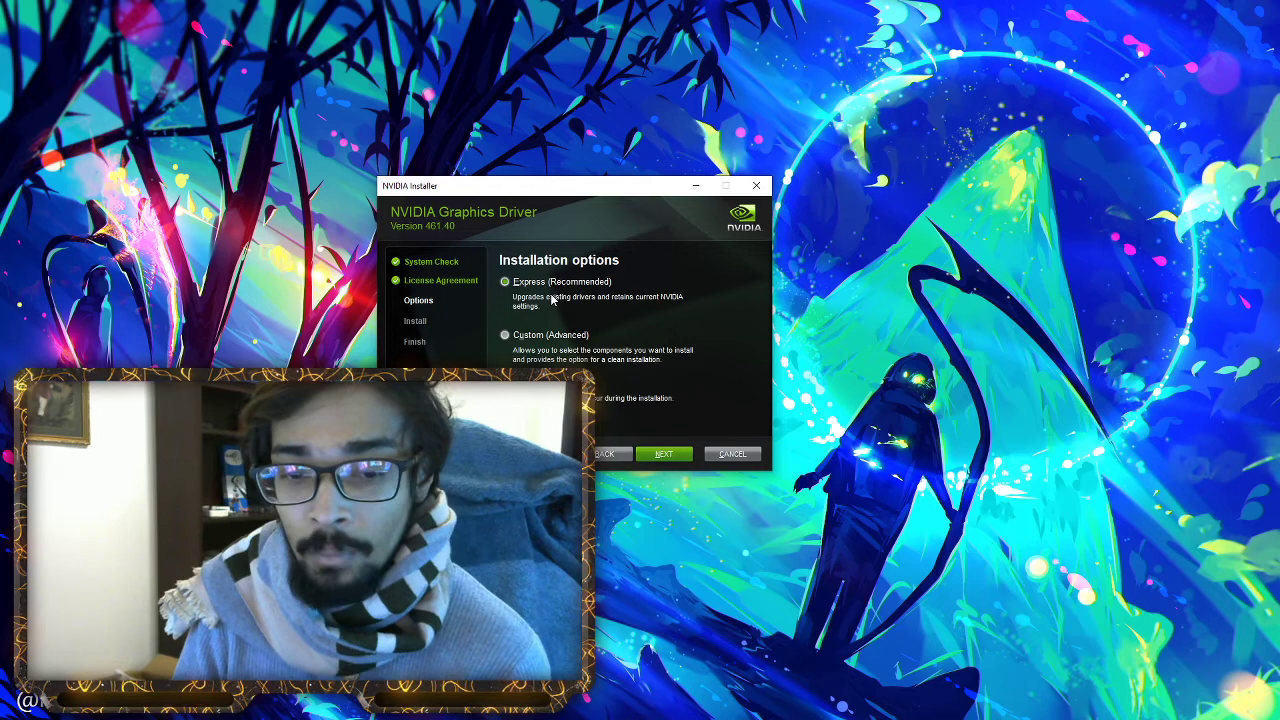
- Choose the Custom (Advanced) installation and proceed to the driver component selection
click(510, 337)
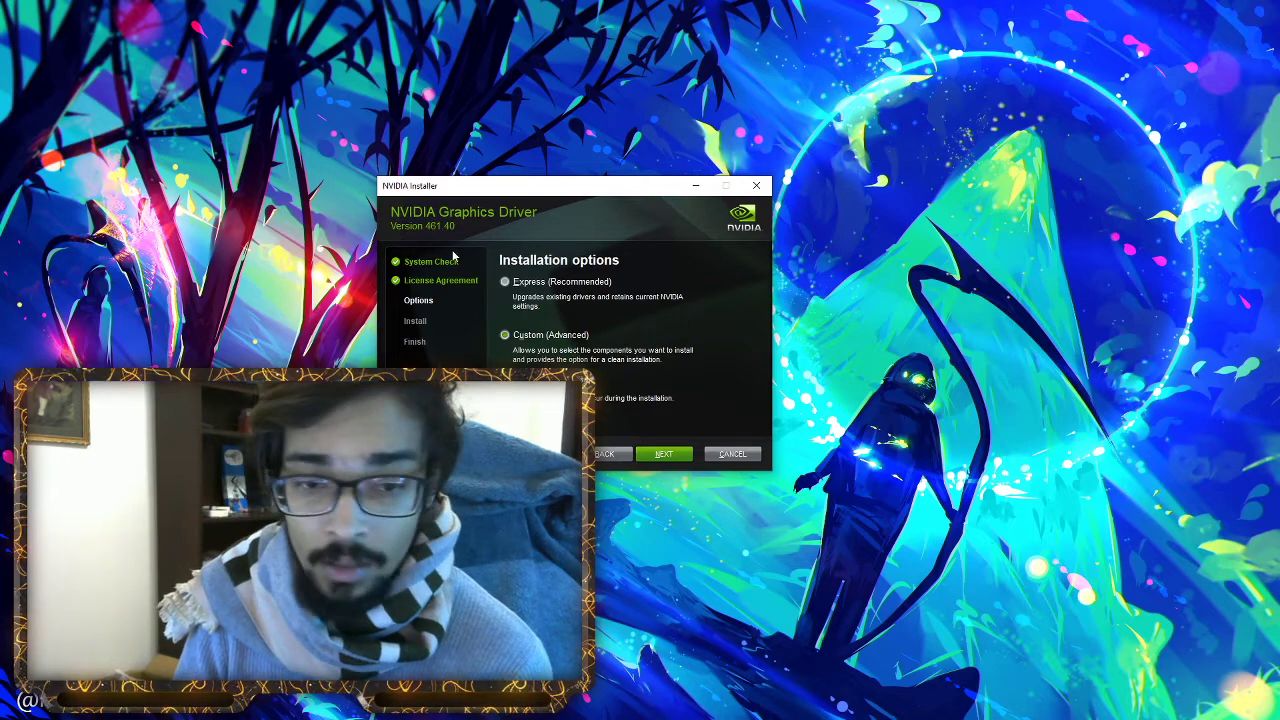
drag(567, 185, 769, 137)
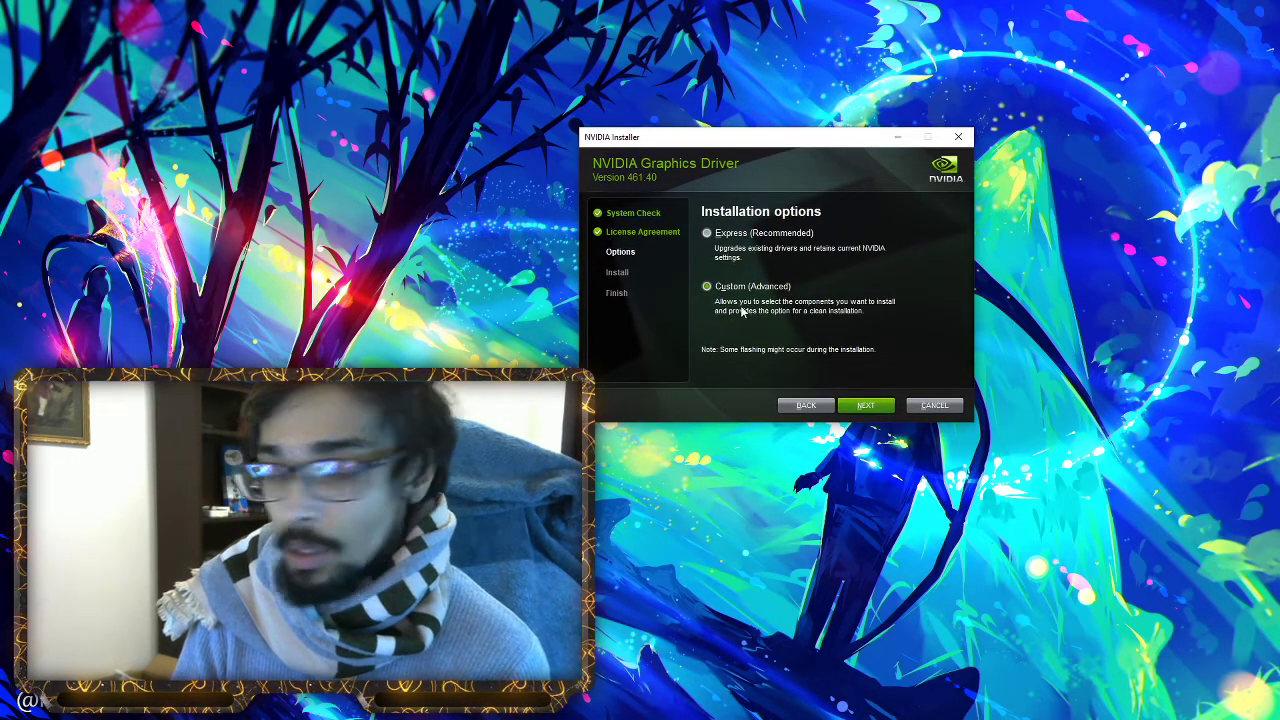
click(866, 405)
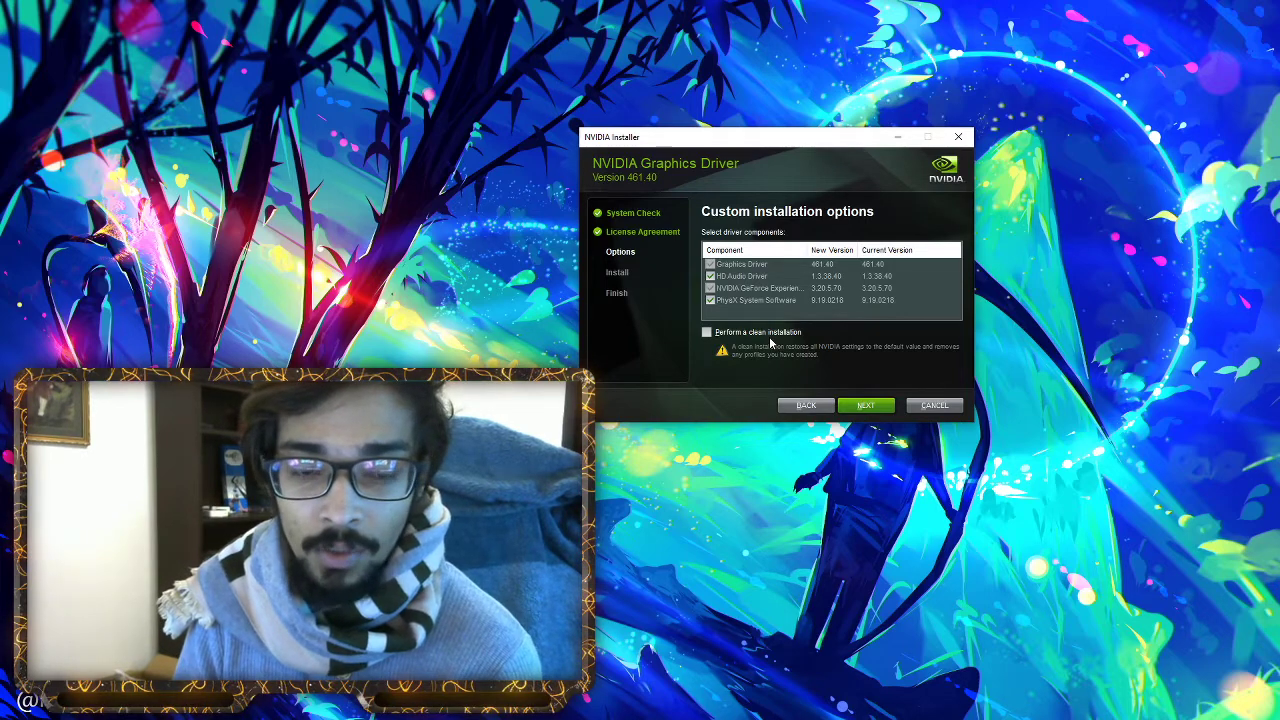
- Go back to the license agreement and cancel the driver installation
click(806, 406)
click(807, 405)
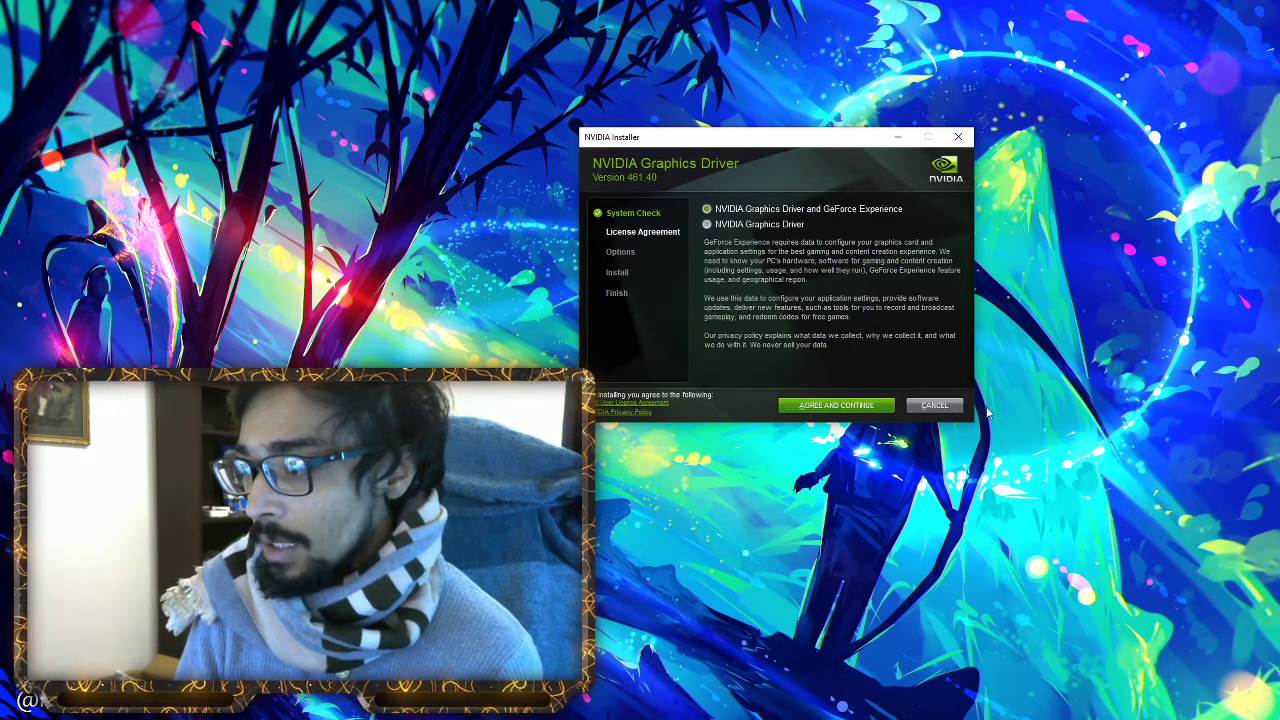
click(934, 405)
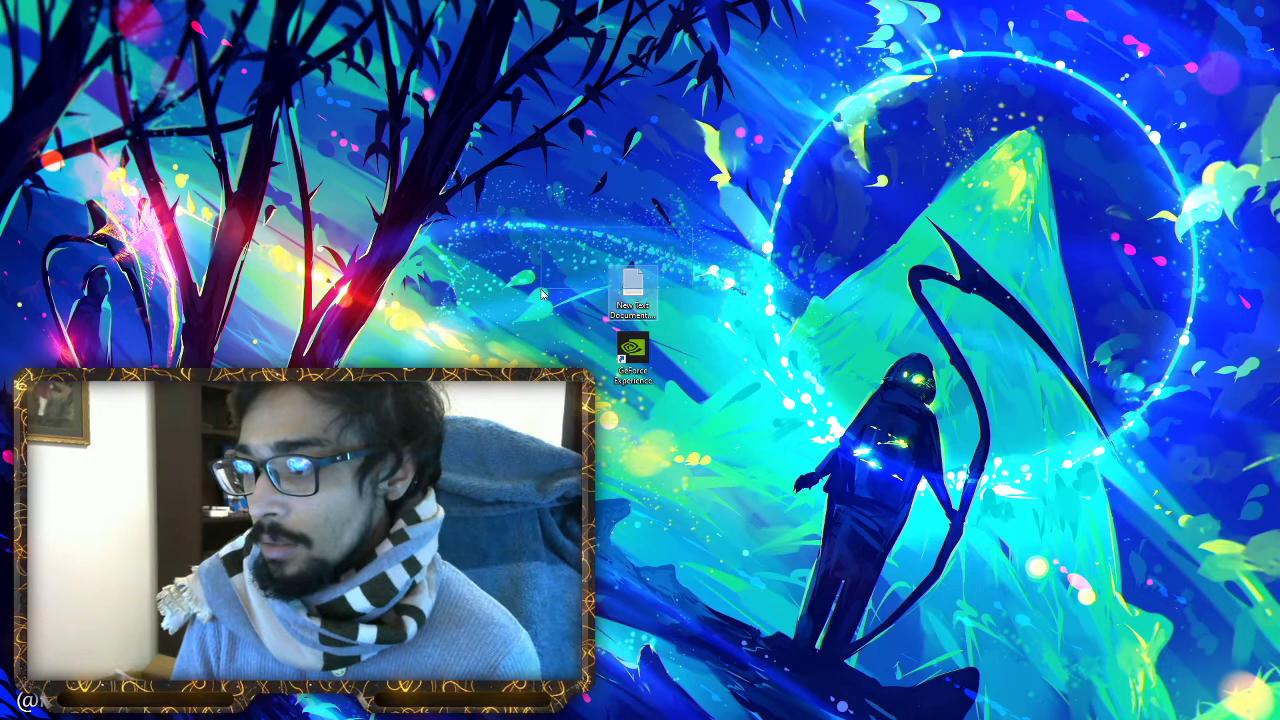
- Delete the new text document from the desktop
click(640, 290)
key(Delete)
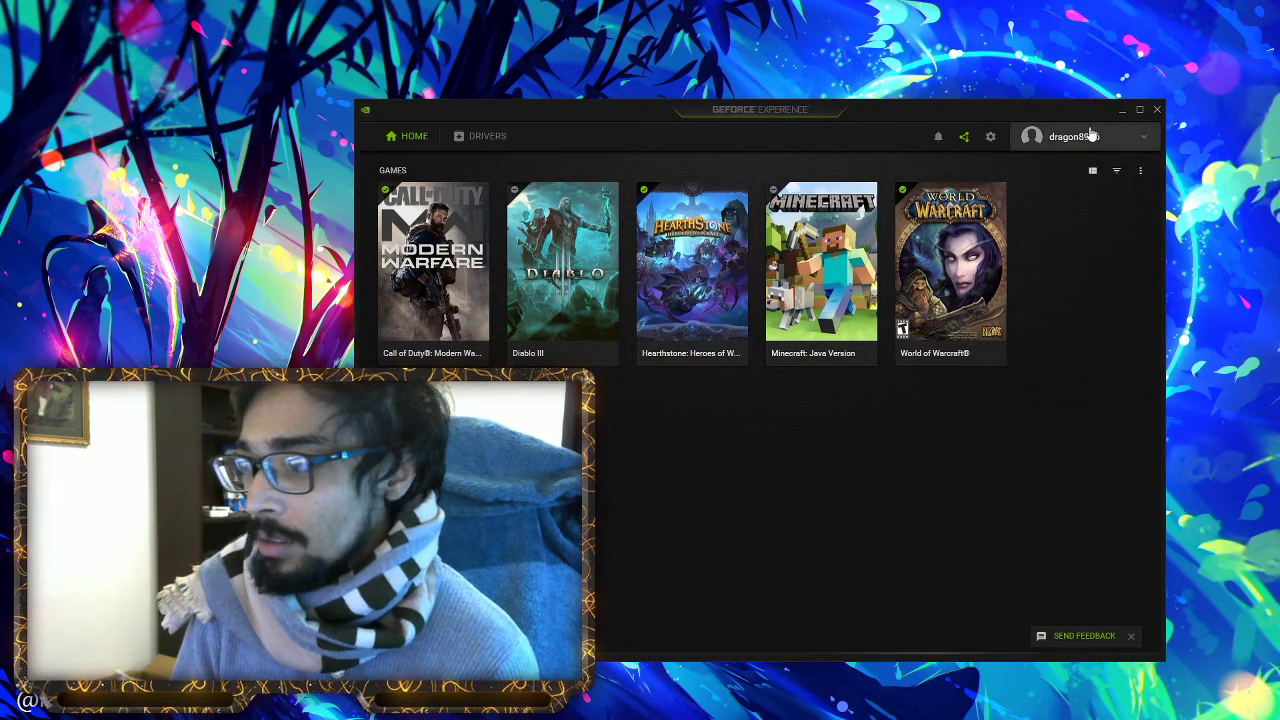
- Show the driver page in GeForce Experience to check the installed Game Ready driver
click(462, 136)
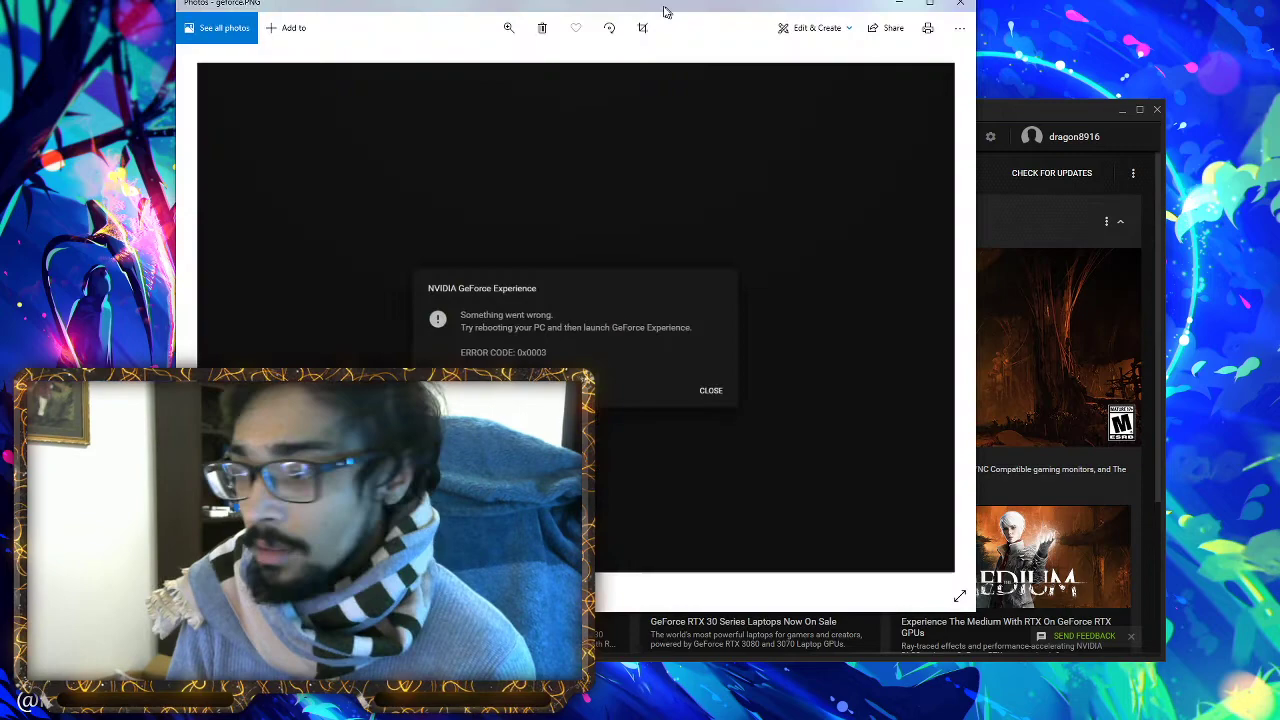
- Try to reposition the Photos window with geforce.PNG and magnify the error message, and return the window to its unmaximized size
drag(665, 10, 801, 22)
click(652, 37)
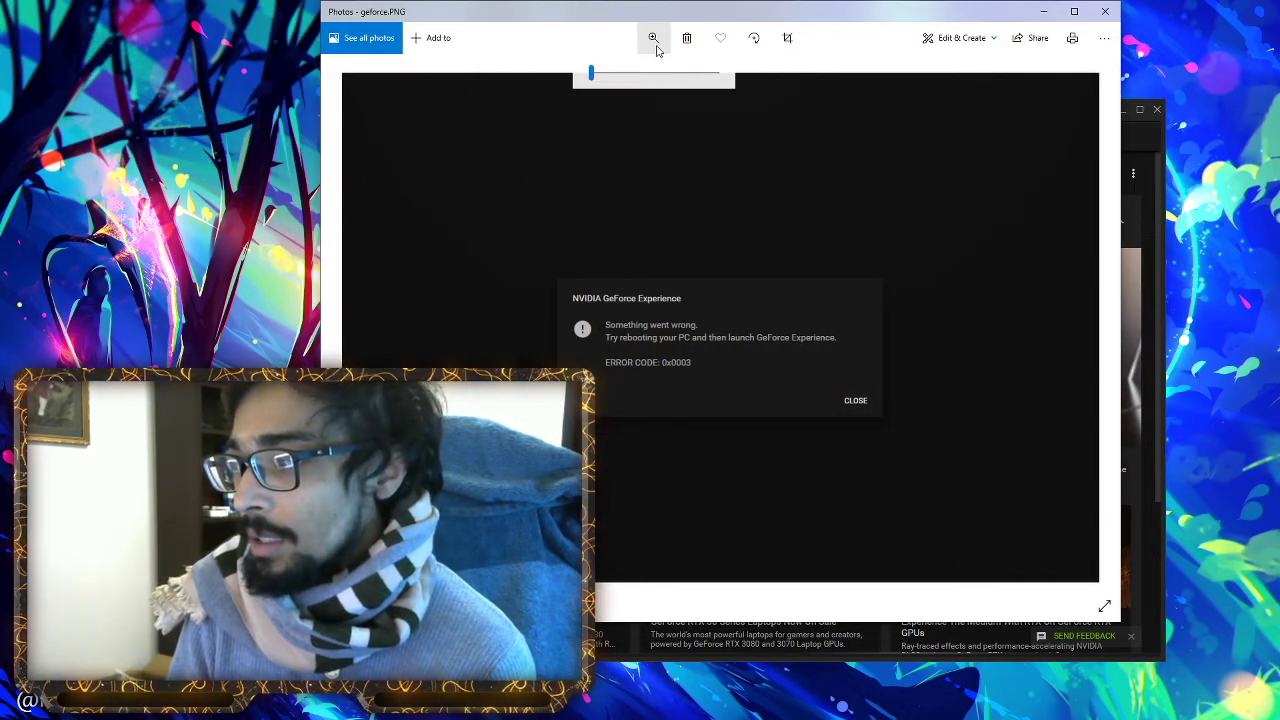
drag(591, 72, 657, 72)
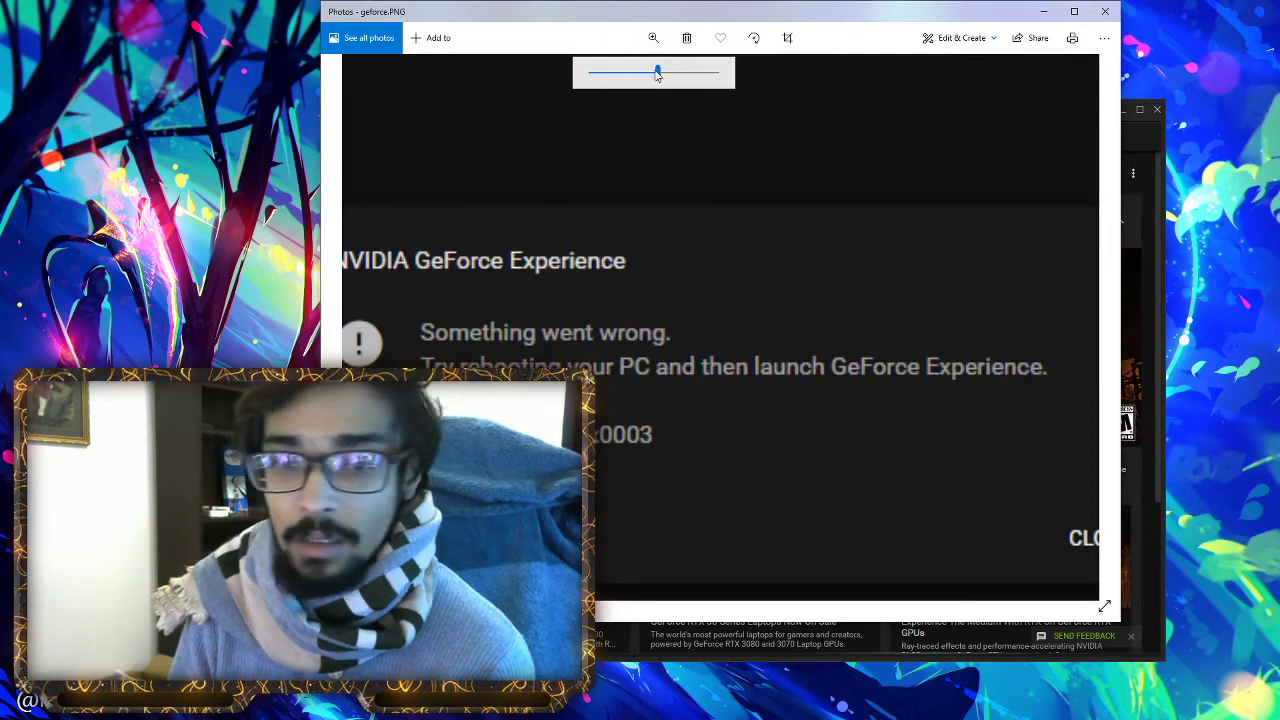
drag(650, 10, 843, 8)
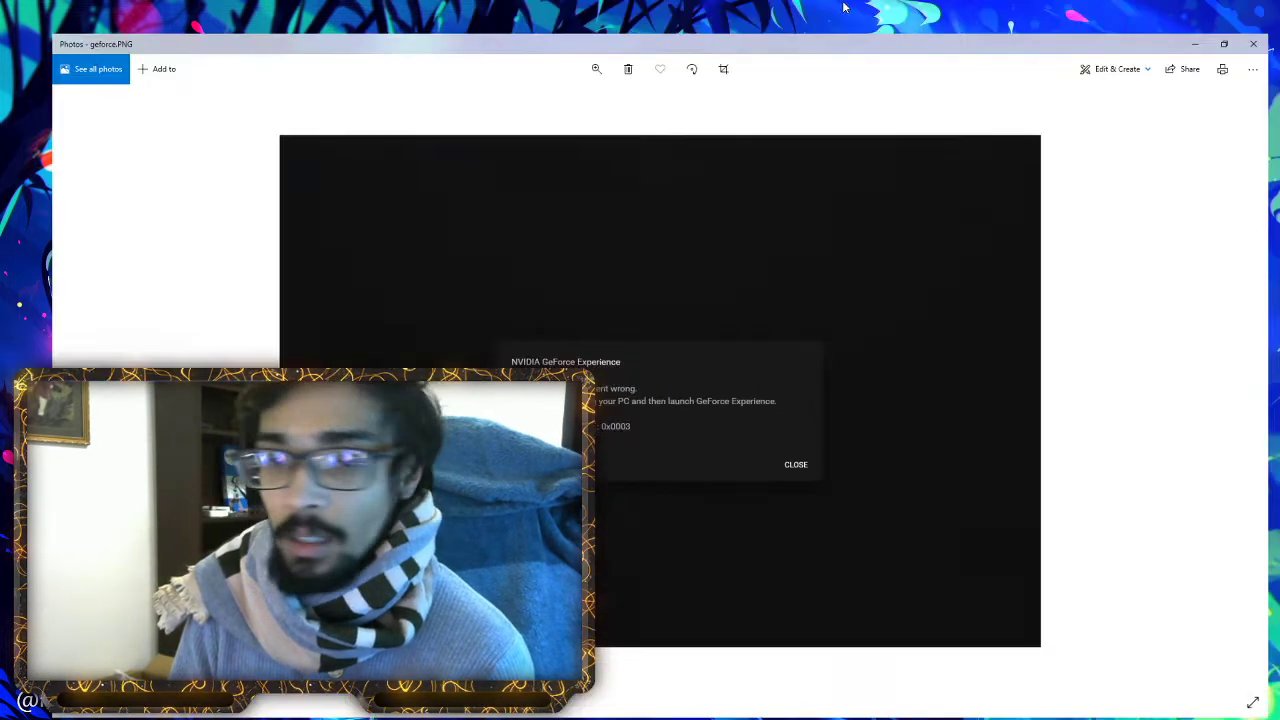
click(1225, 12)
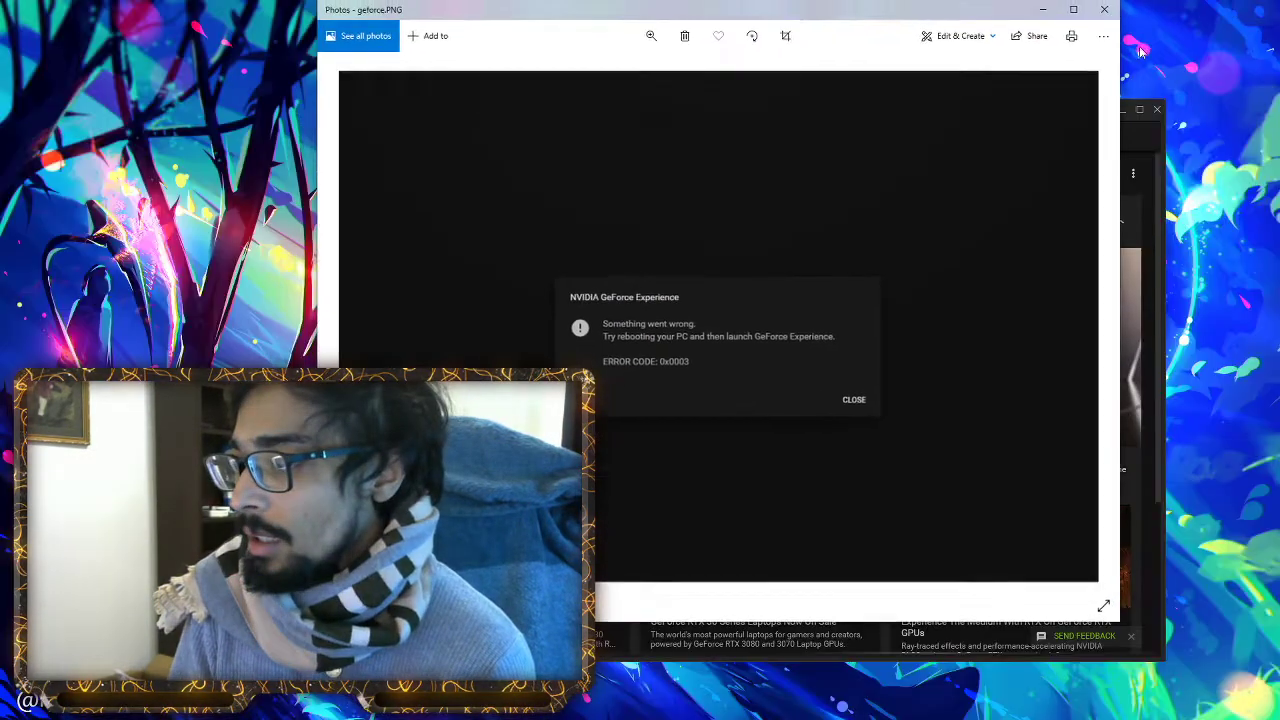
- Move the Photos window further aside and zoom moderately into geforce.PNG so the whole GeForce Experience error message can be read
drag(548, 11, 687, 18)
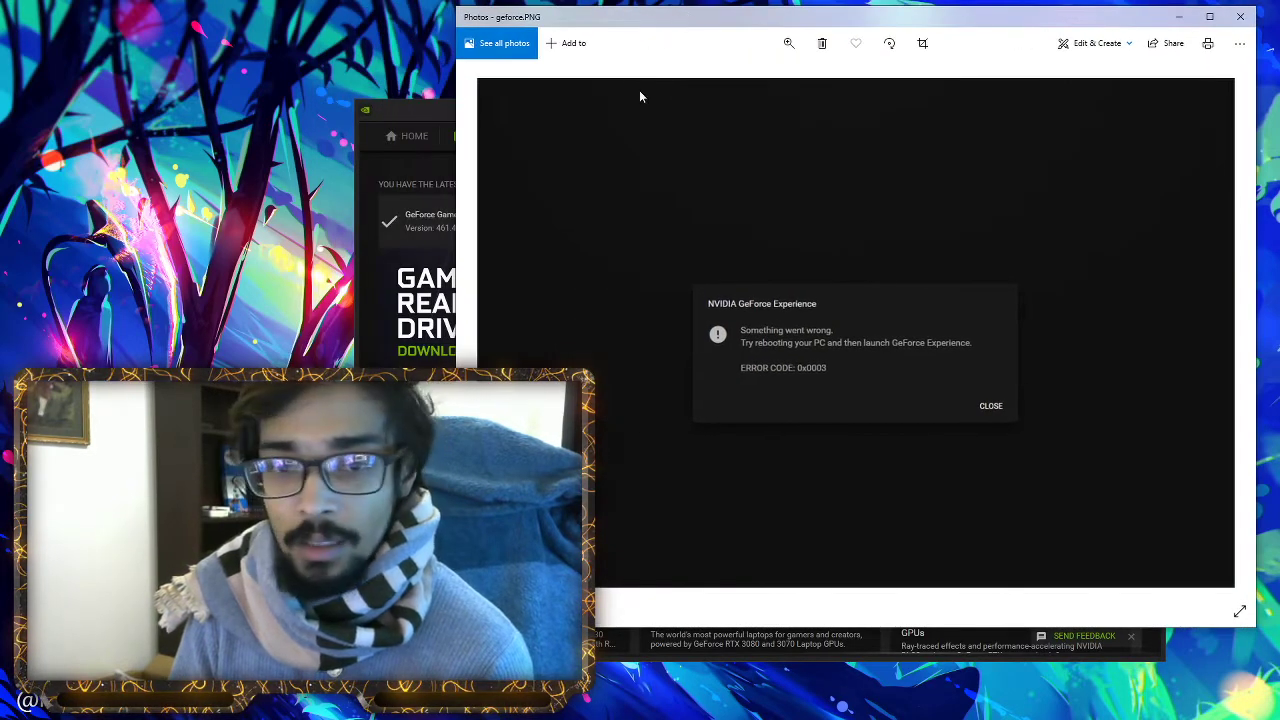
click(789, 43)
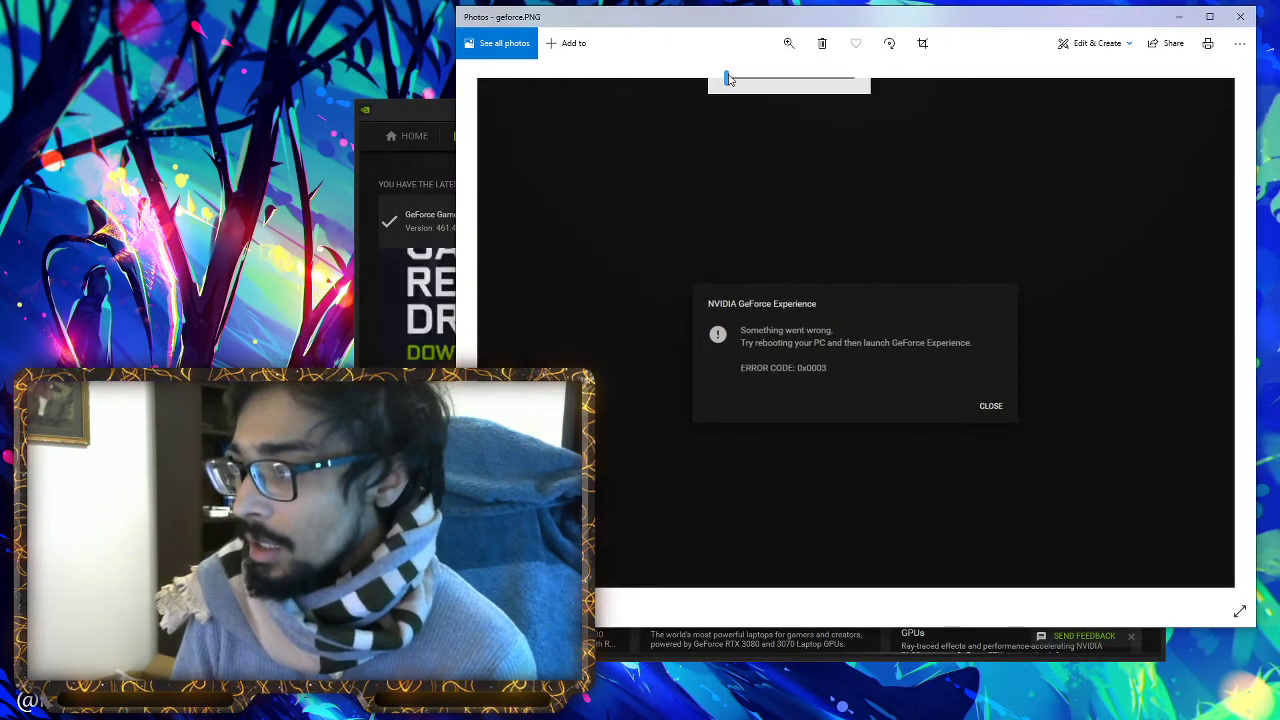
drag(729, 79, 755, 77)
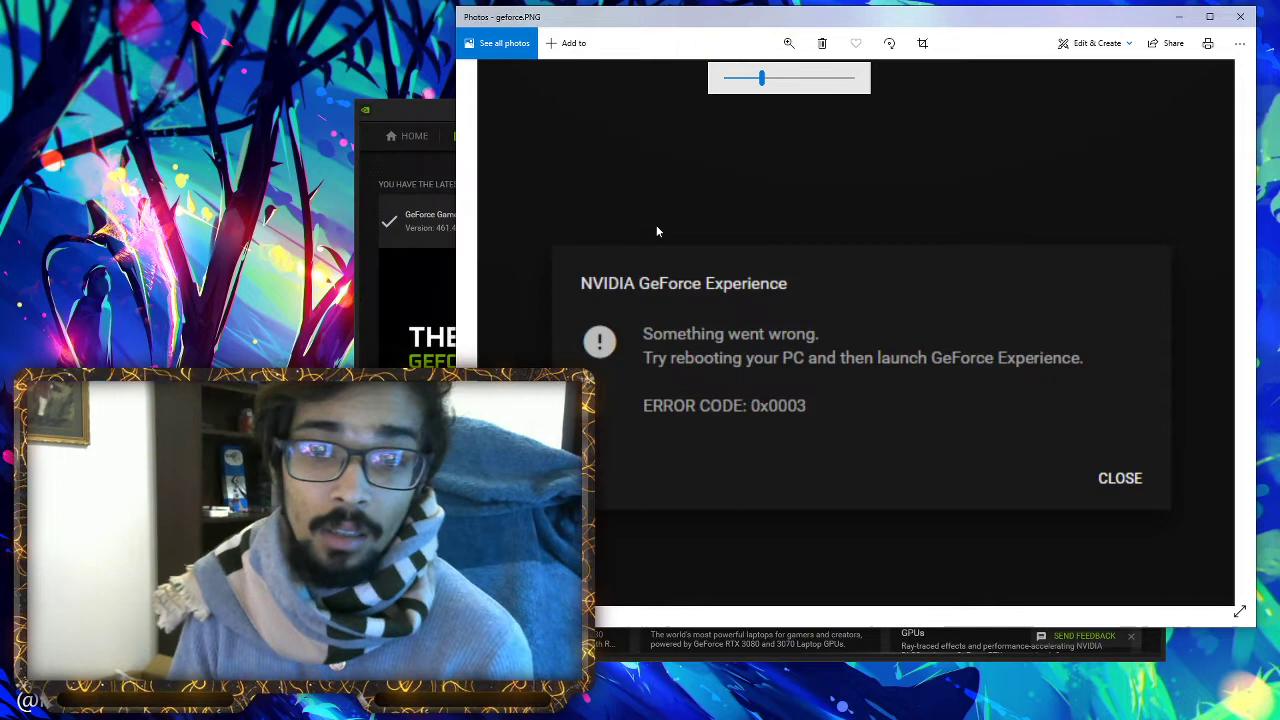